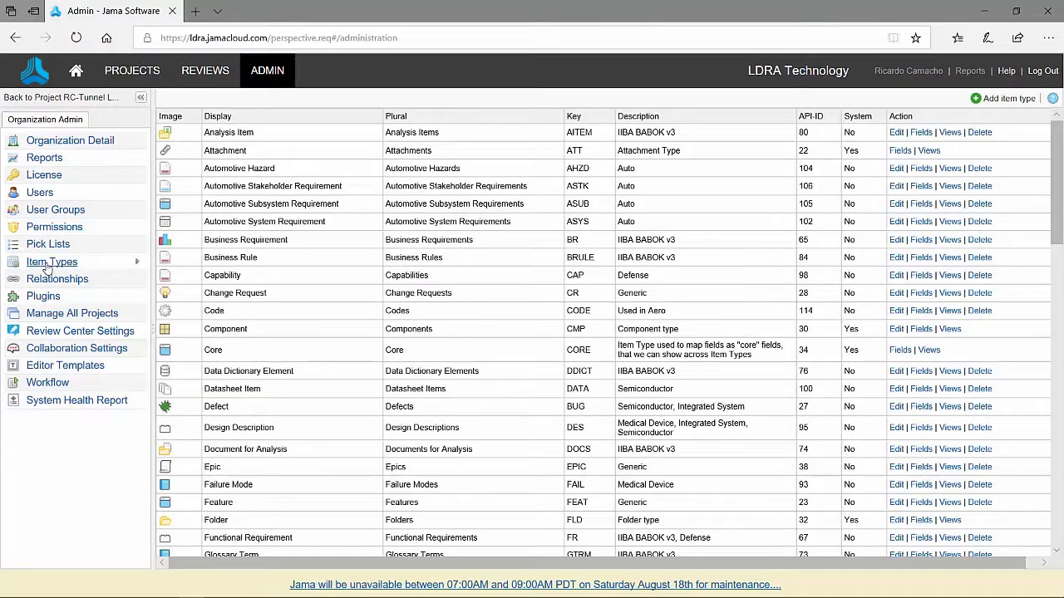
Find the TBmanager Low Level Test item type in the Jama item types list and examine its fields
scroll(266, 384, down, 5)
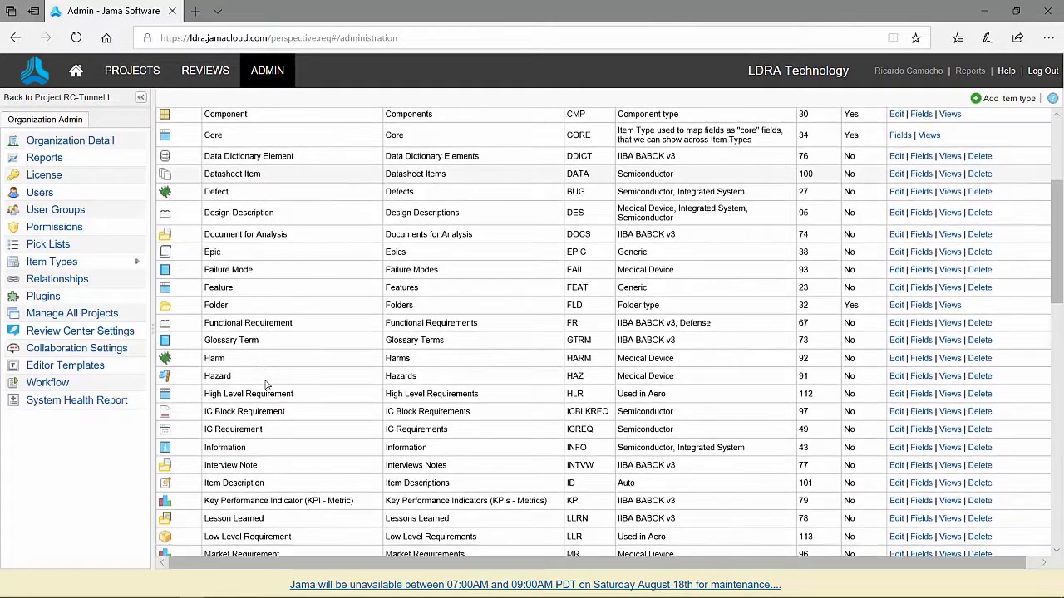
scroll(266, 384, down, 15)
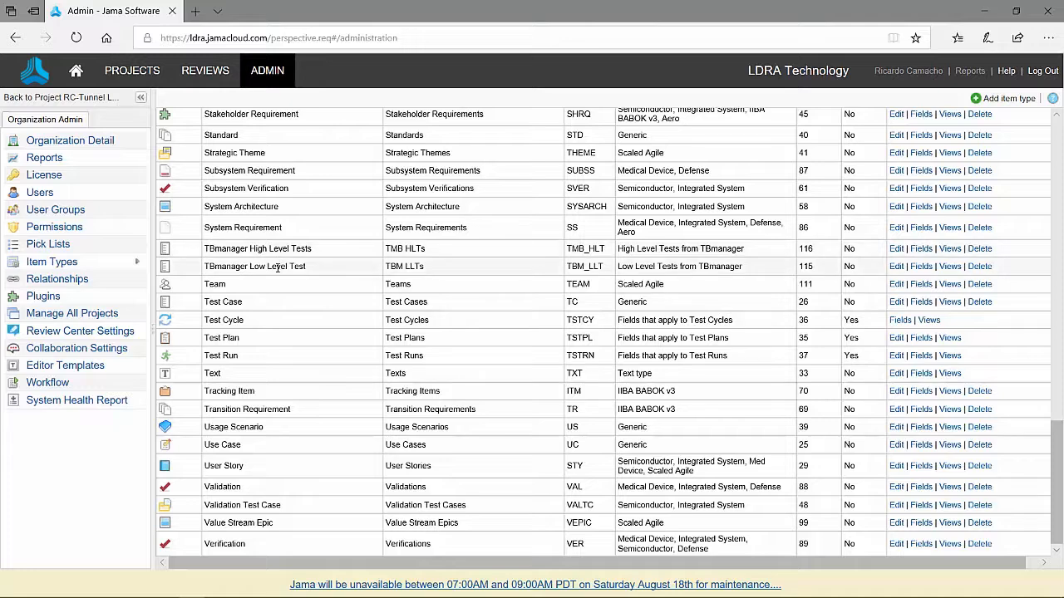
click(921, 266)
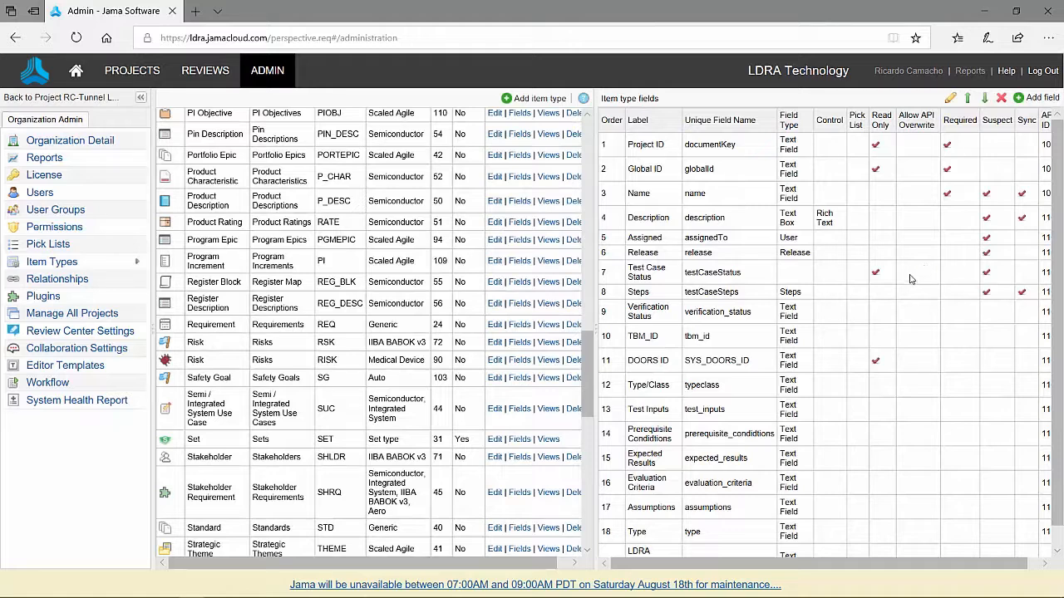
scroll(882, 326, down, 1)
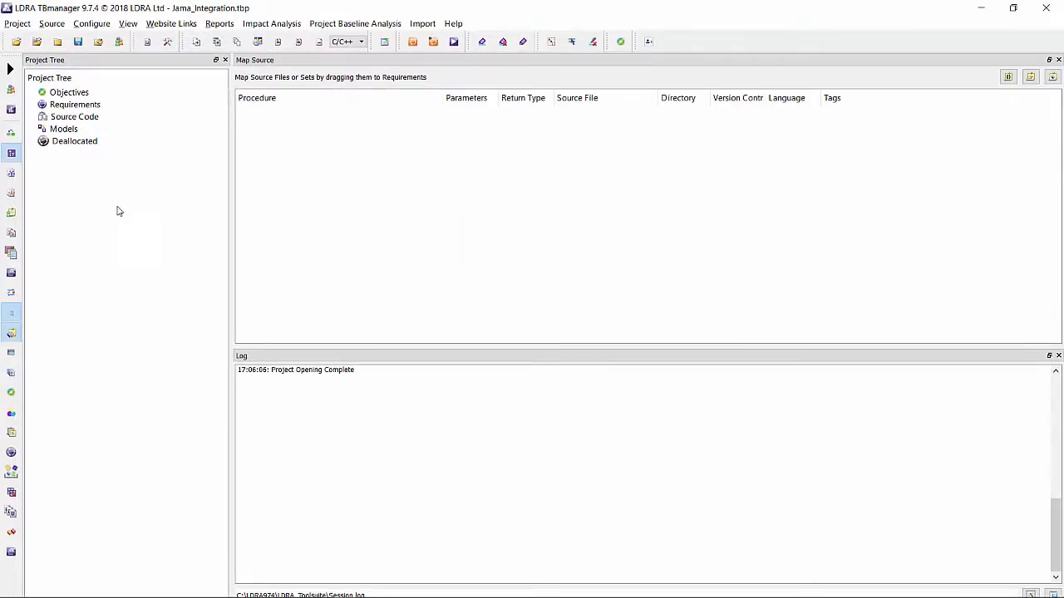
Switch to LDRA TBmanager, show the 02) Uniview perspective and begin adding groups to the Jama_Integration project
click(10, 69)
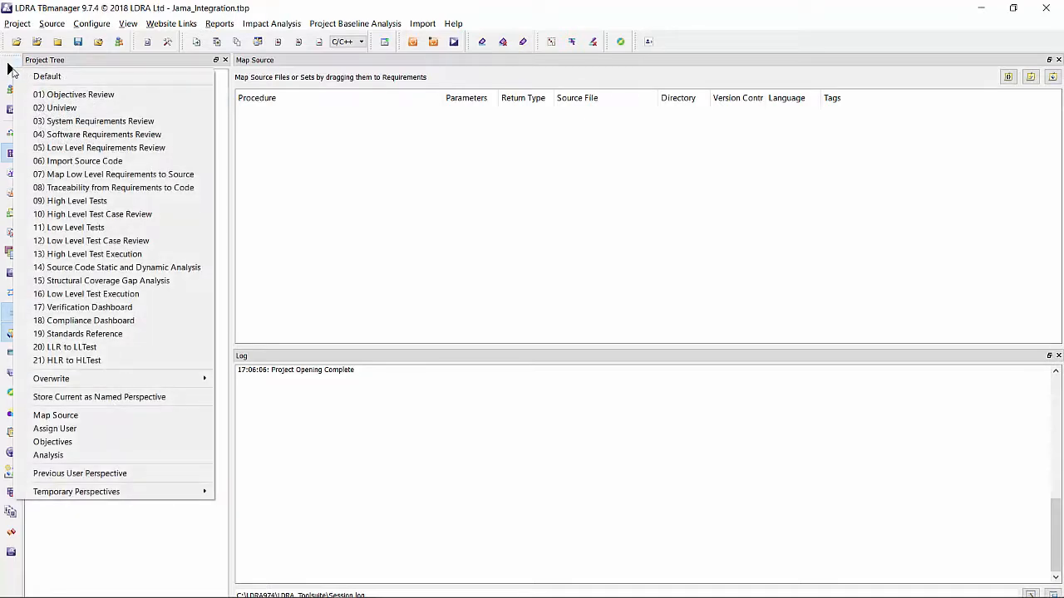
click(65, 110)
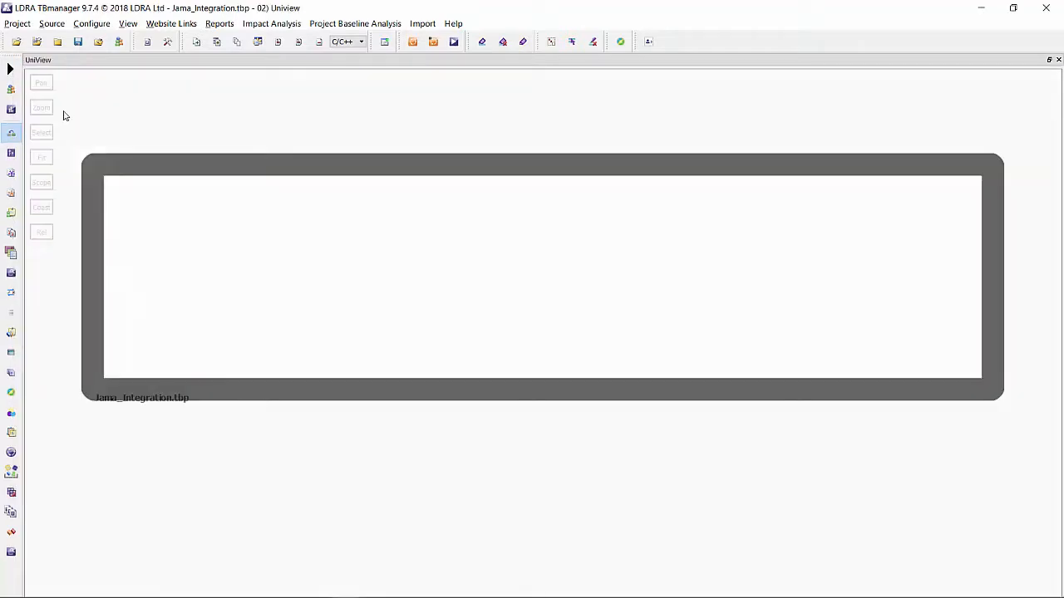
right_click(244, 228)
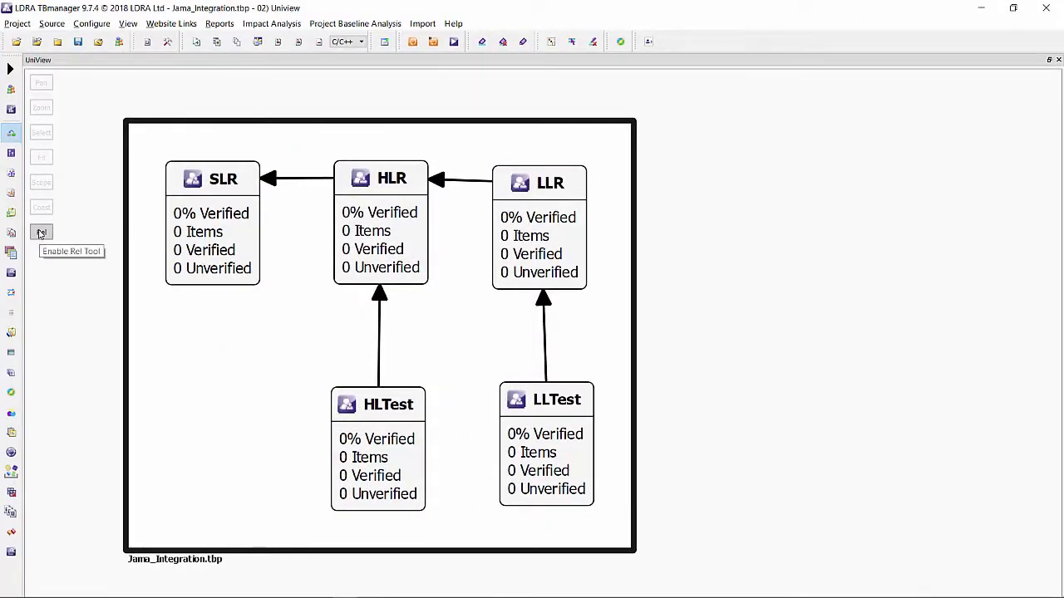
Start an import from Jama for the SLR group
right_click(225, 183)
mouse_move(393, 270)
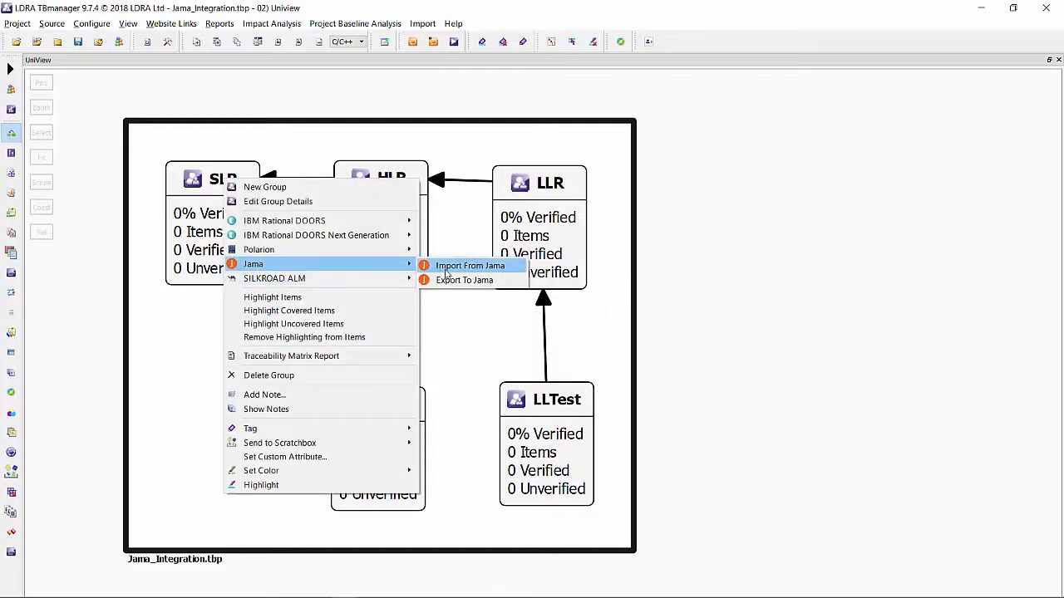
click(447, 268)
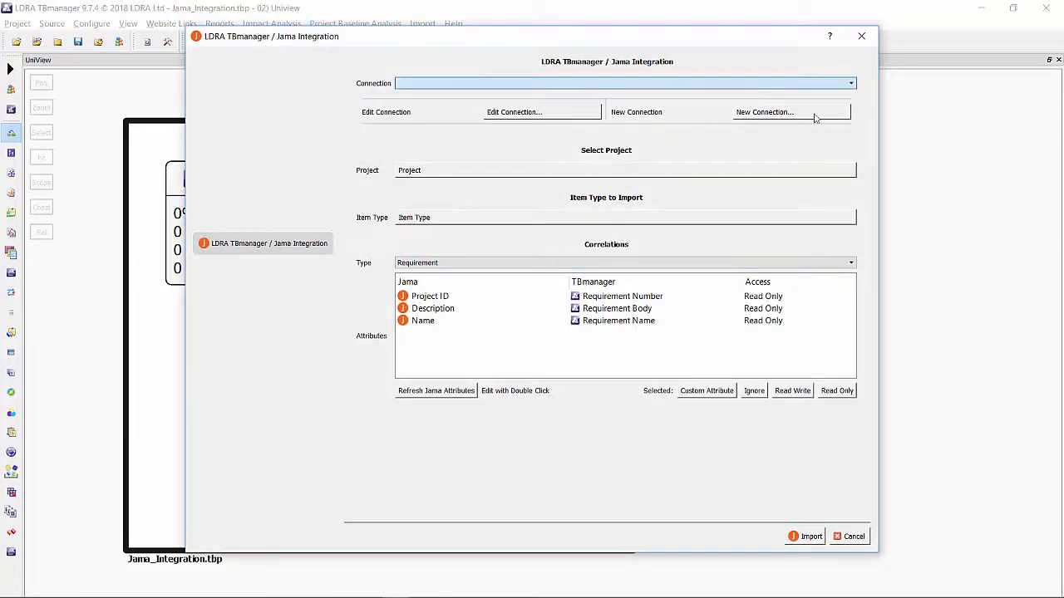
Add a new Jama connection and name it Jama Connection
click(781, 112)
click(482, 166)
key(Home)
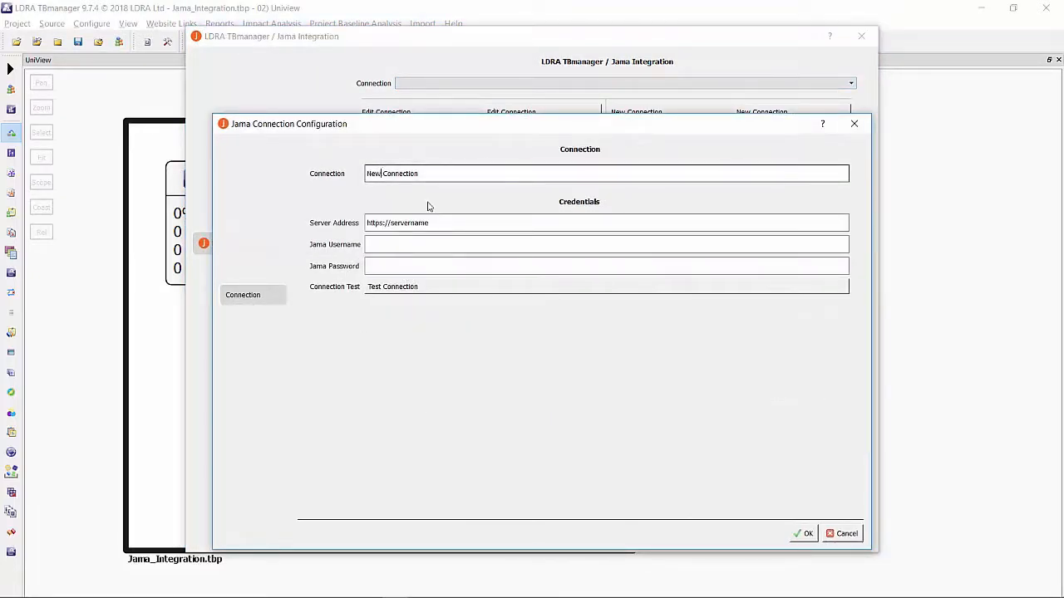
key(Delete)
key(Delete)
key(Delete)
key(Delete)
text(Jama)
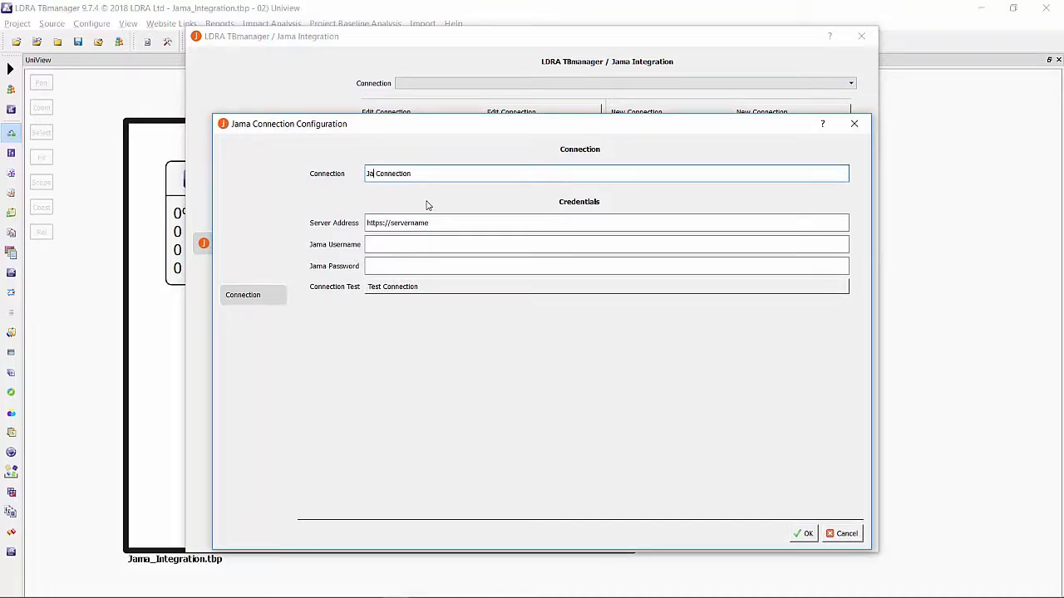
drag(434, 220, 375, 304)
text(https://LDRA.jamacloud.com)
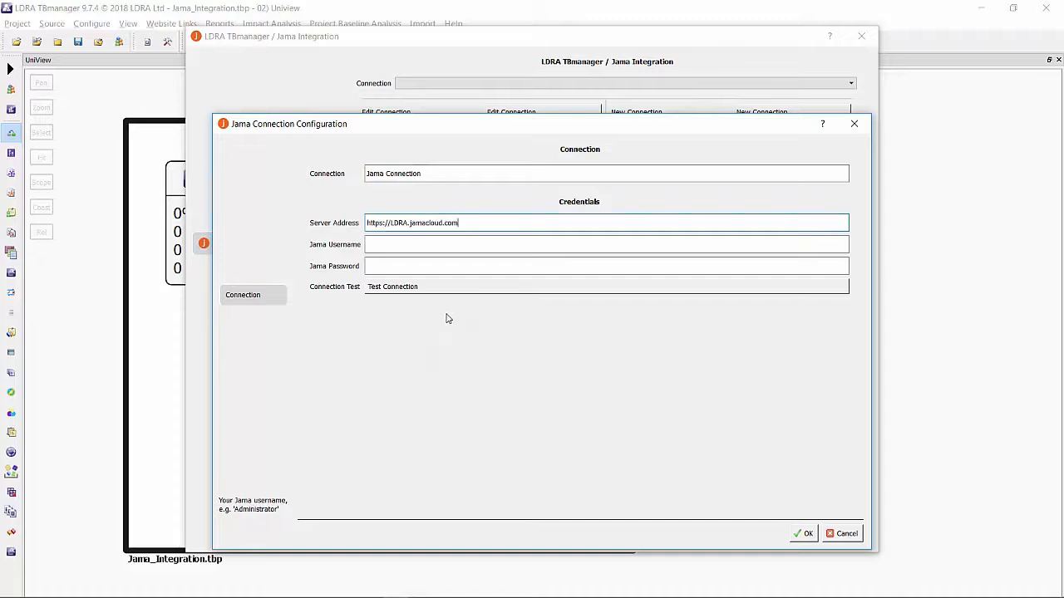
click(392, 246)
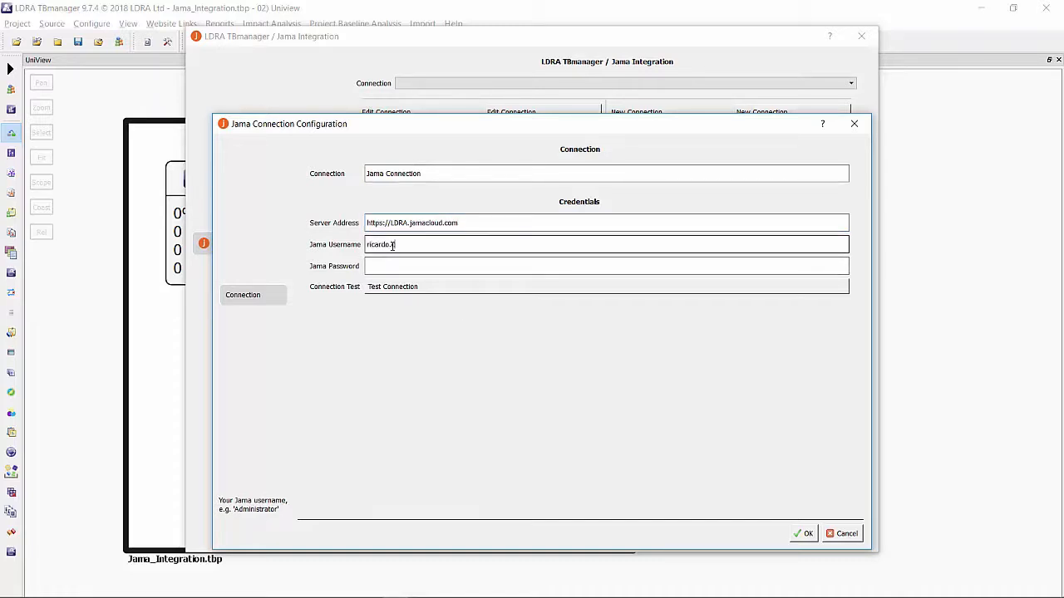
key(Tab)
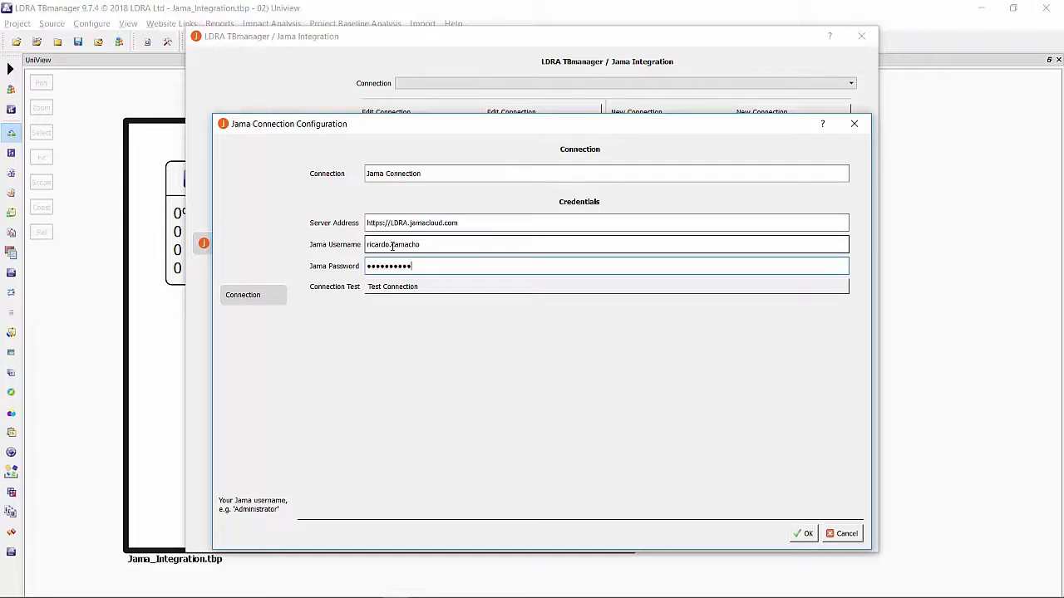
Test the connection to the Jama server and save the connection settings
click(470, 291)
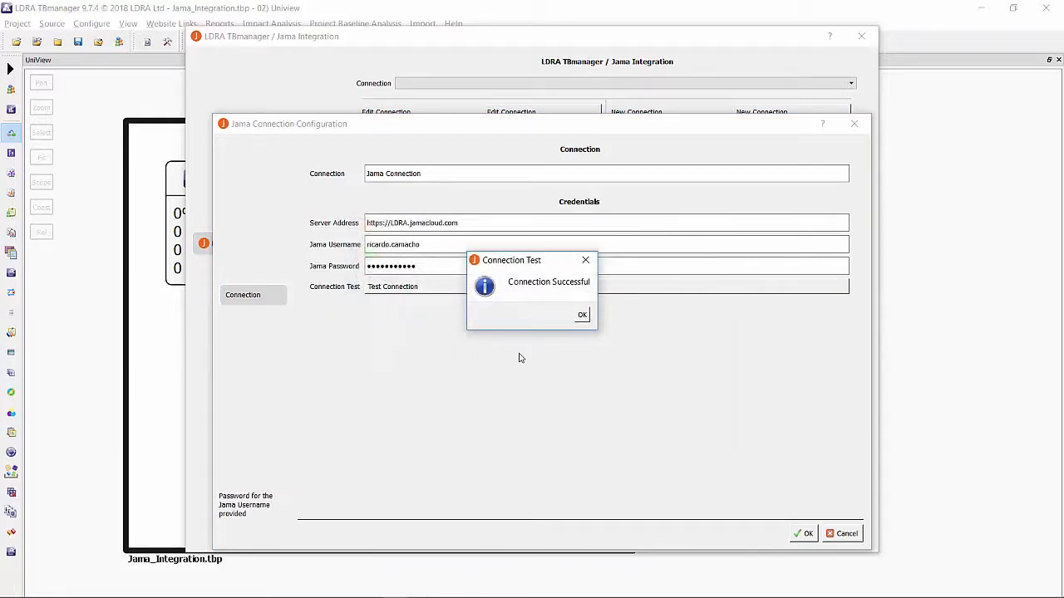
click(581, 315)
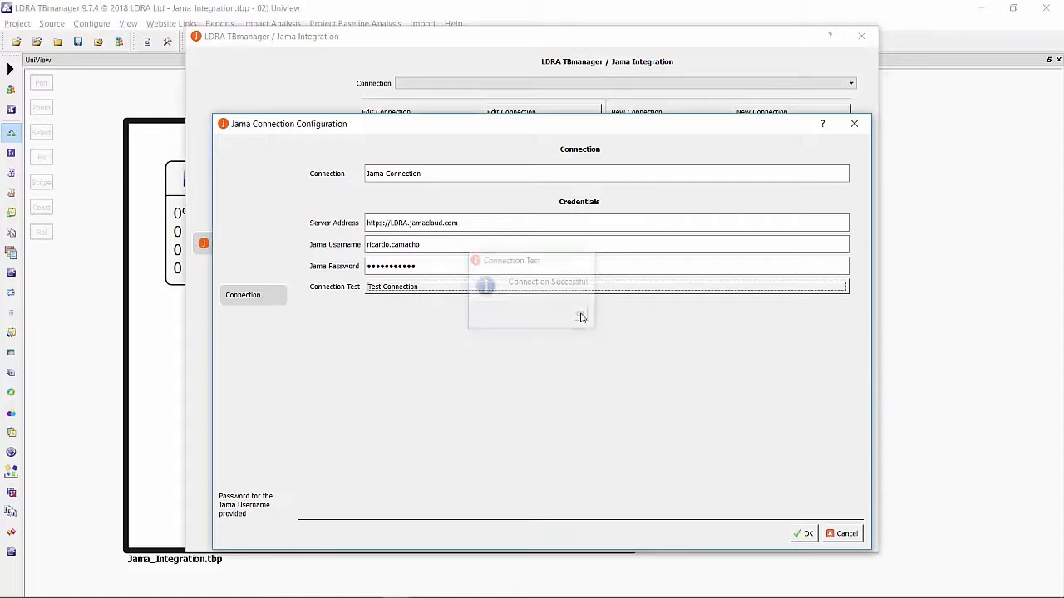
click(806, 533)
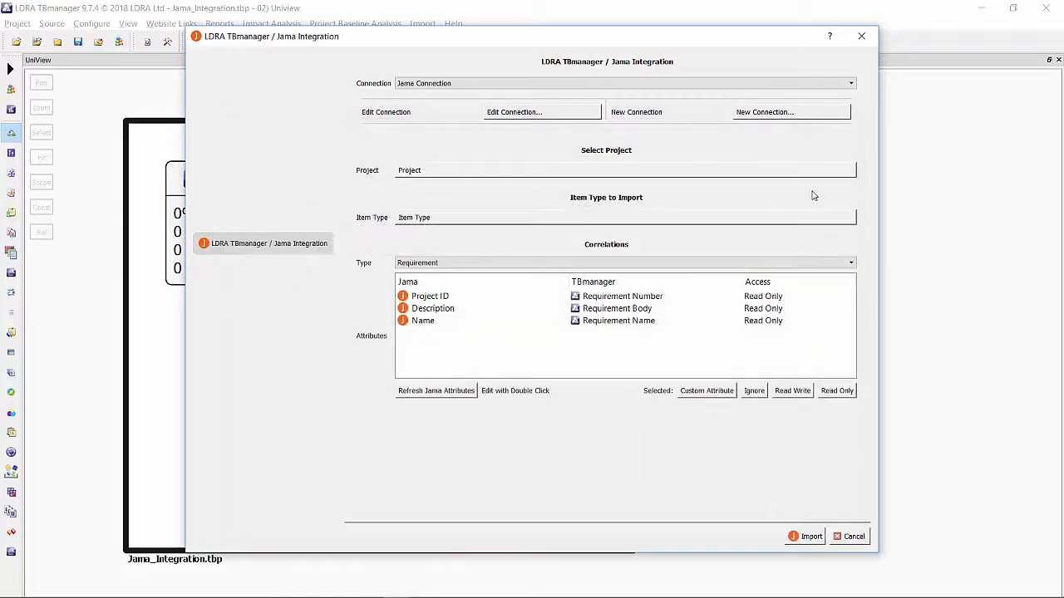
Choose RC-Tunnel Lighting System as the Jama project to import from
click(822, 172)
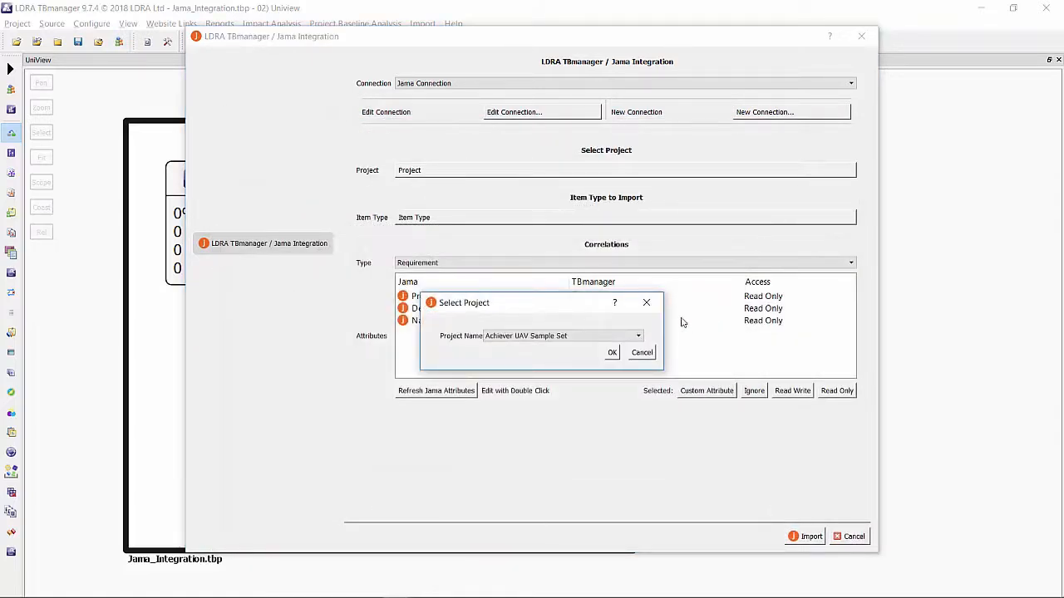
click(642, 335)
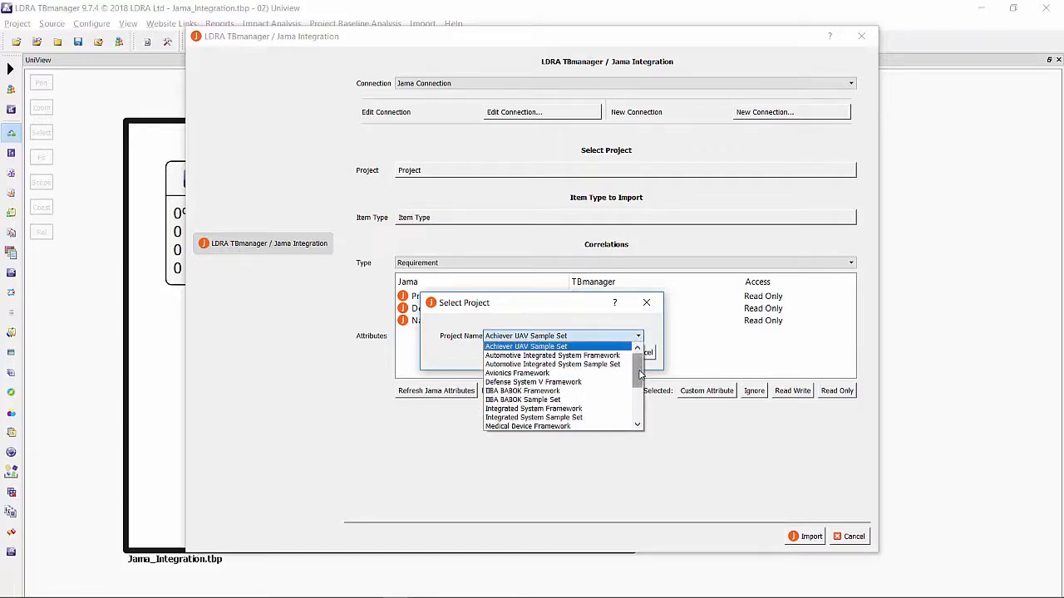
drag(638, 383, 638, 422)
click(544, 365)
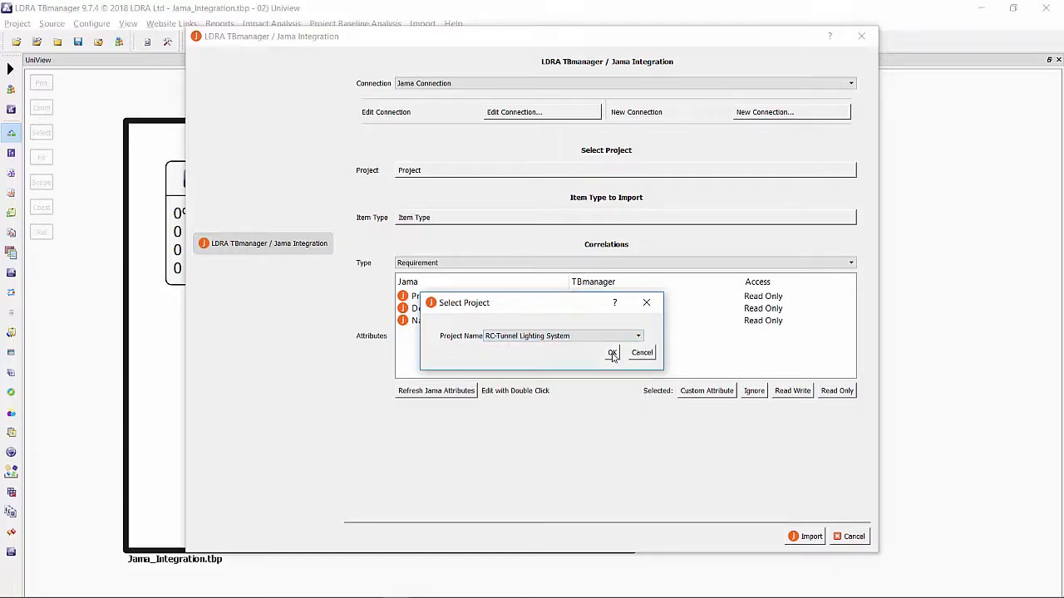
click(612, 354)
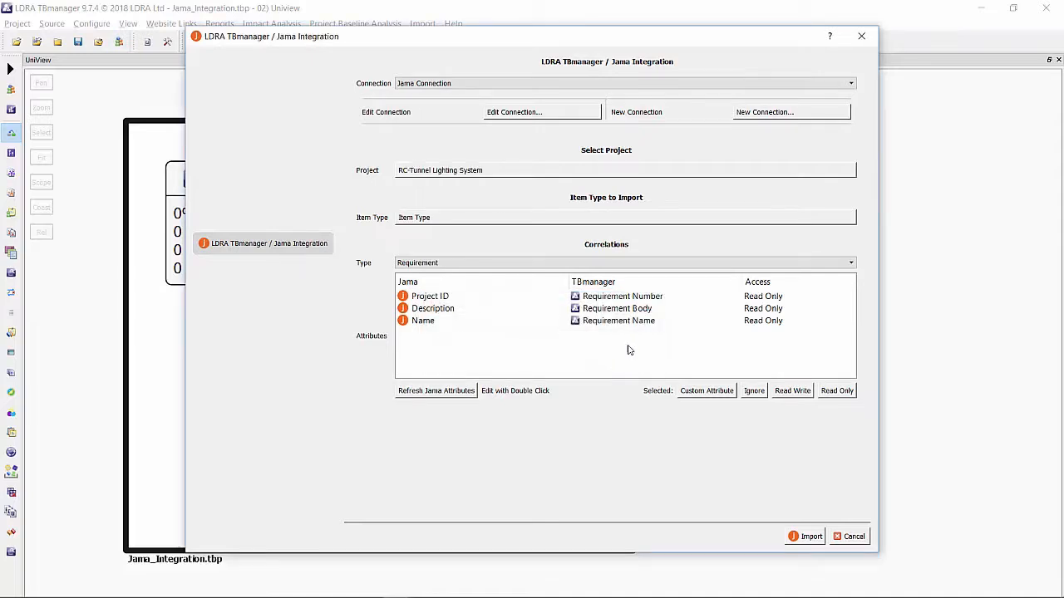
Set the item type to import to System Requirement
click(849, 221)
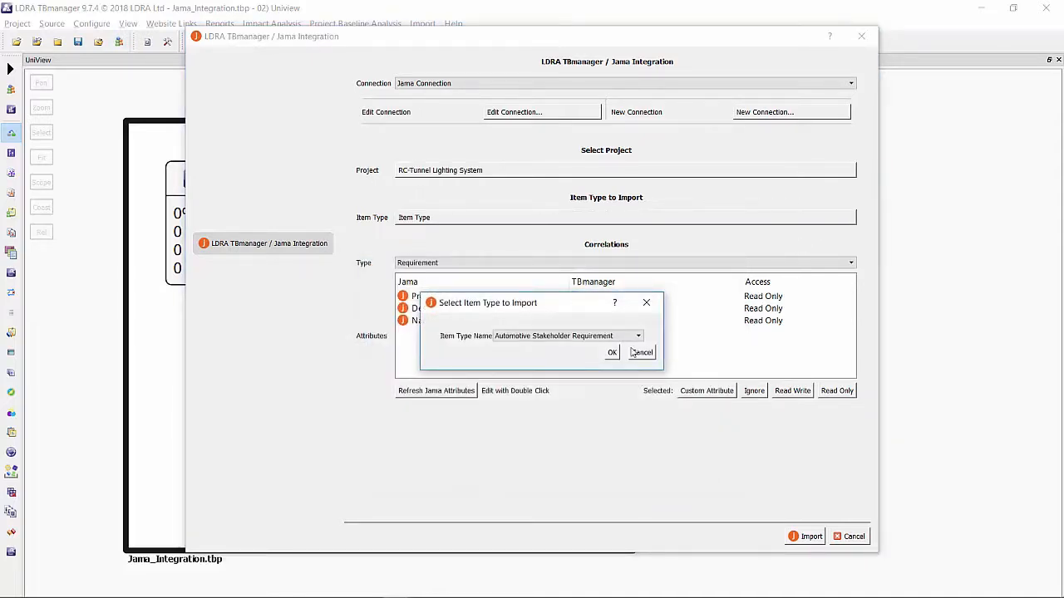
click(640, 339)
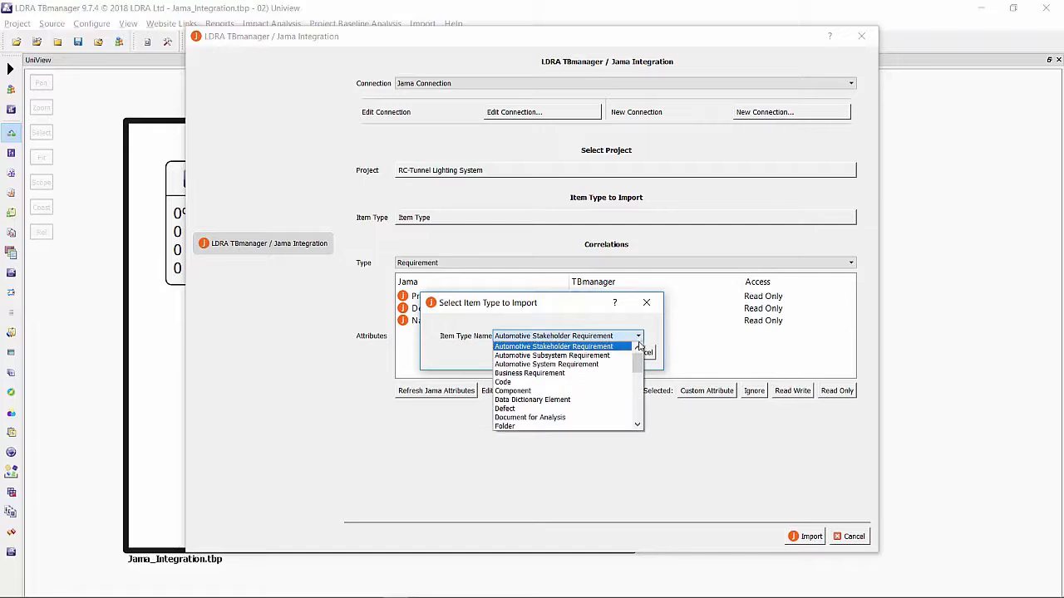
drag(639, 356, 639, 394)
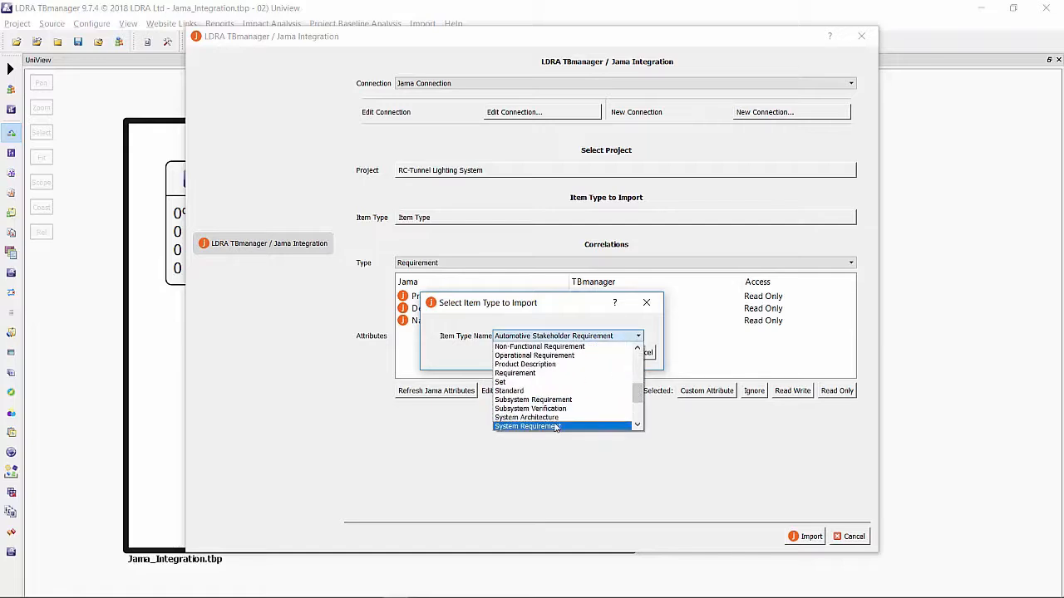
click(557, 427)
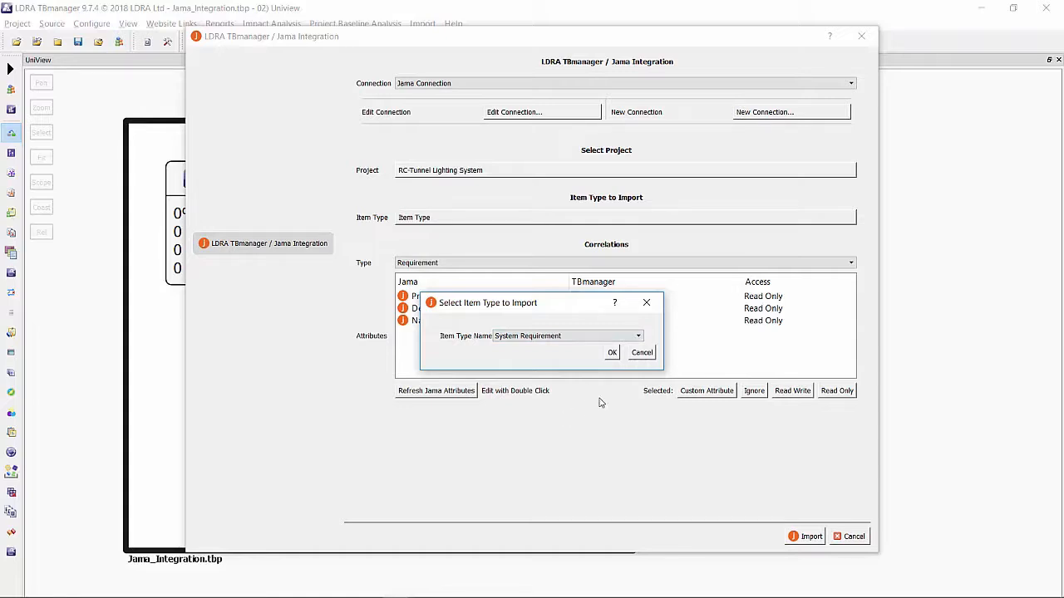
click(612, 352)
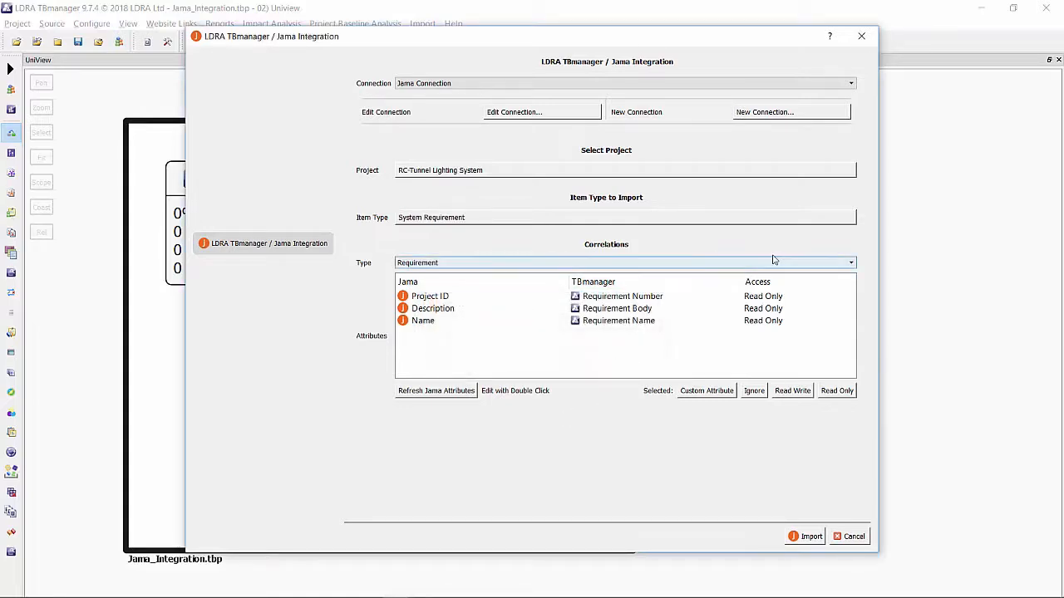
Refresh the Jama attributes and import all the listed TLS2-SYS requirements into the SLR group
click(427, 390)
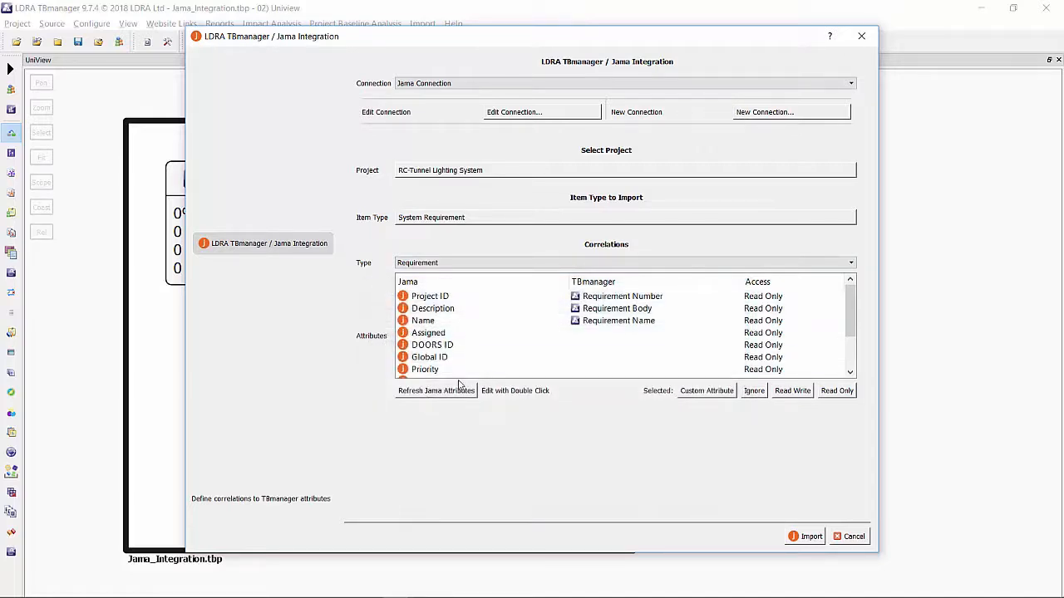
click(805, 538)
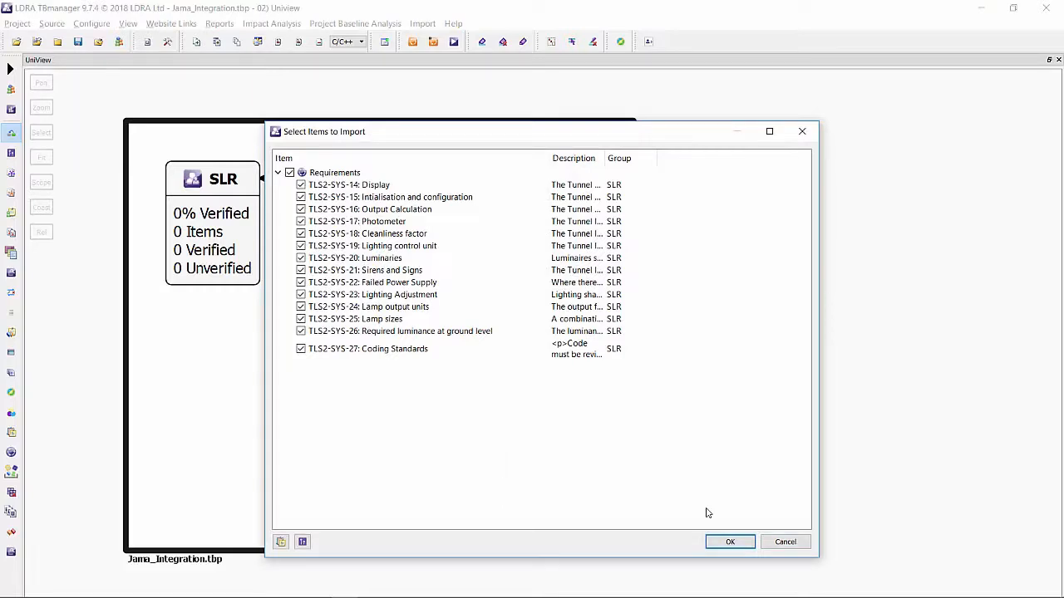
click(728, 542)
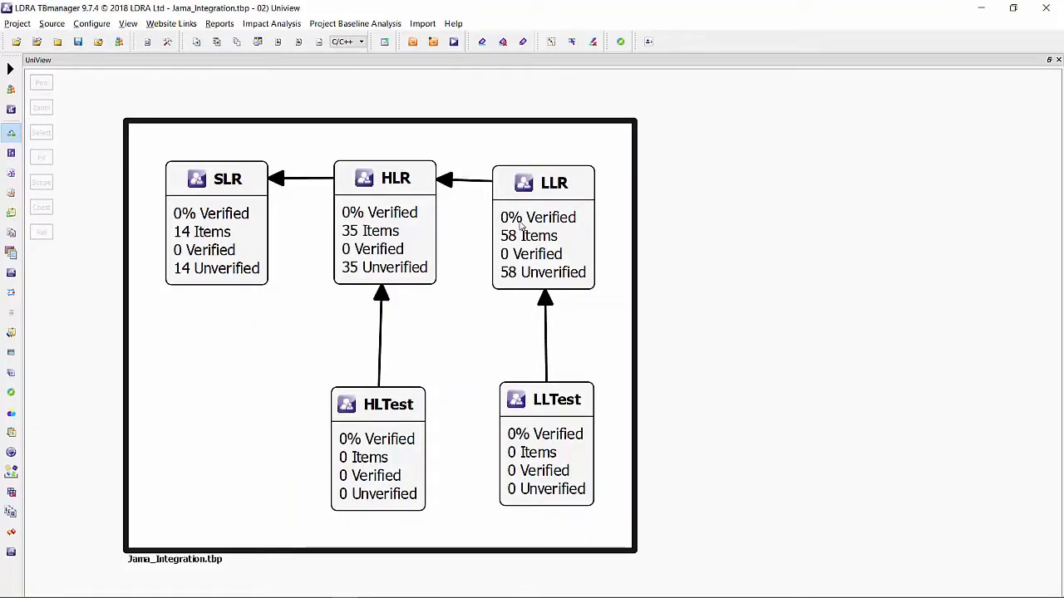
Return to the Default perspective and examine the high-level and low-level requirements nested under TLS2-SYS-14, Display
click(12, 71)
click(73, 81)
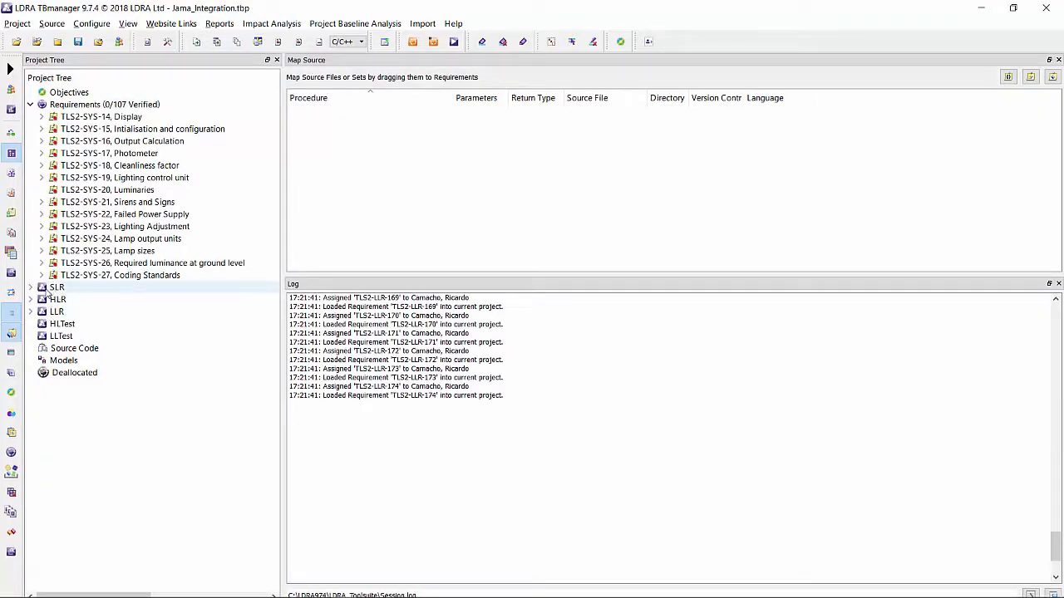
click(43, 117)
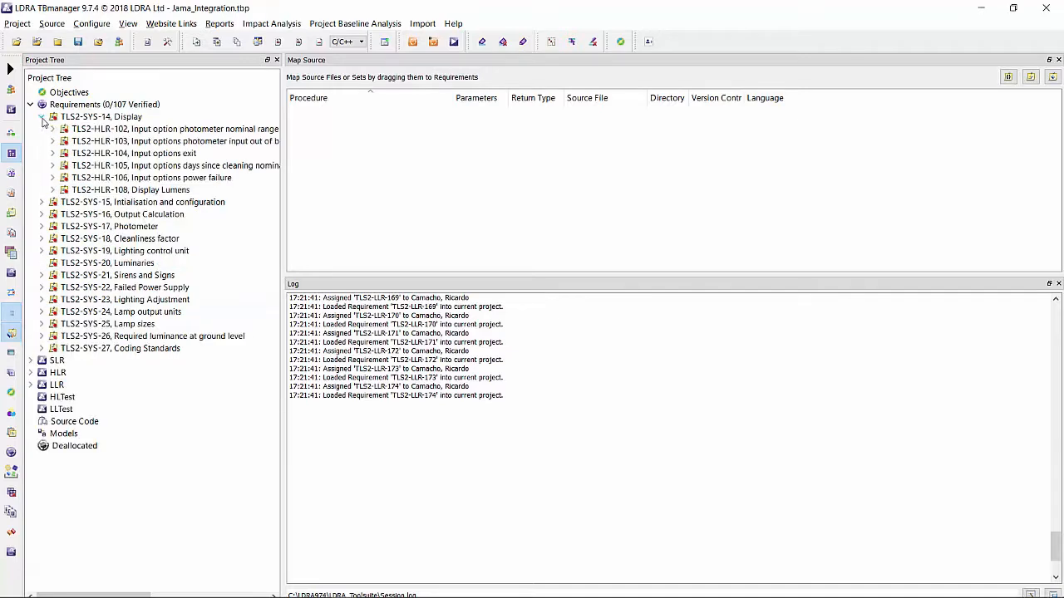
click(52, 130)
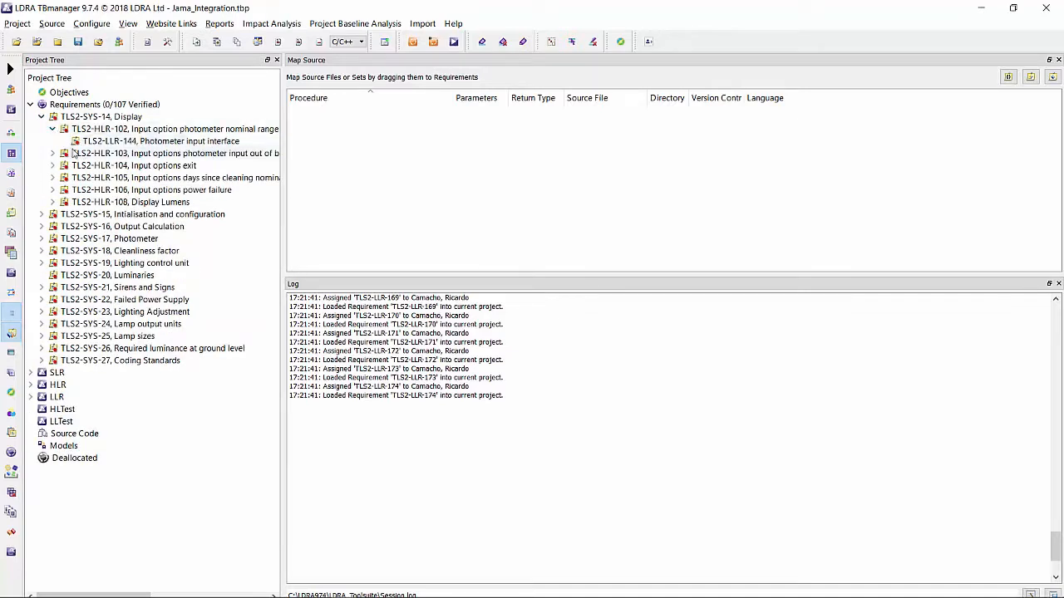
click(52, 129)
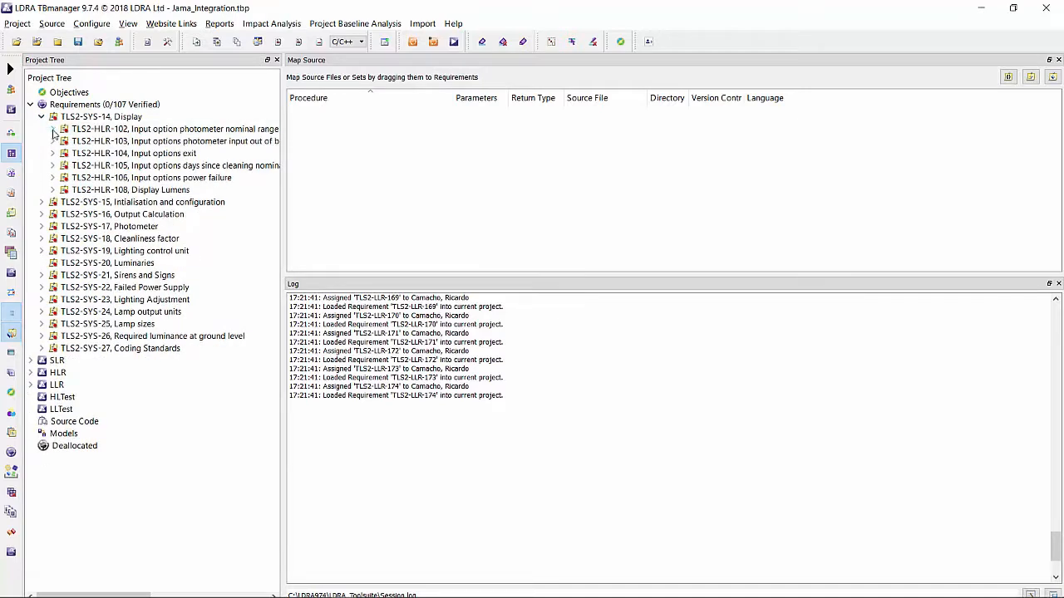
click(52, 190)
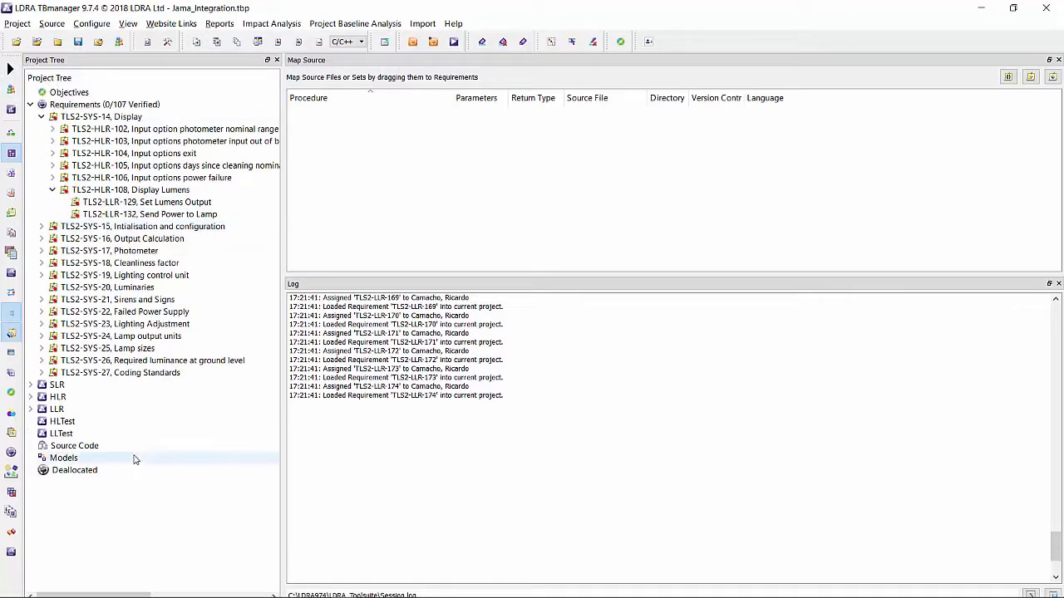
Import all the listed TLS2-TMB_HLT test cases from Jama into the HLTest group
right_click(78, 426)
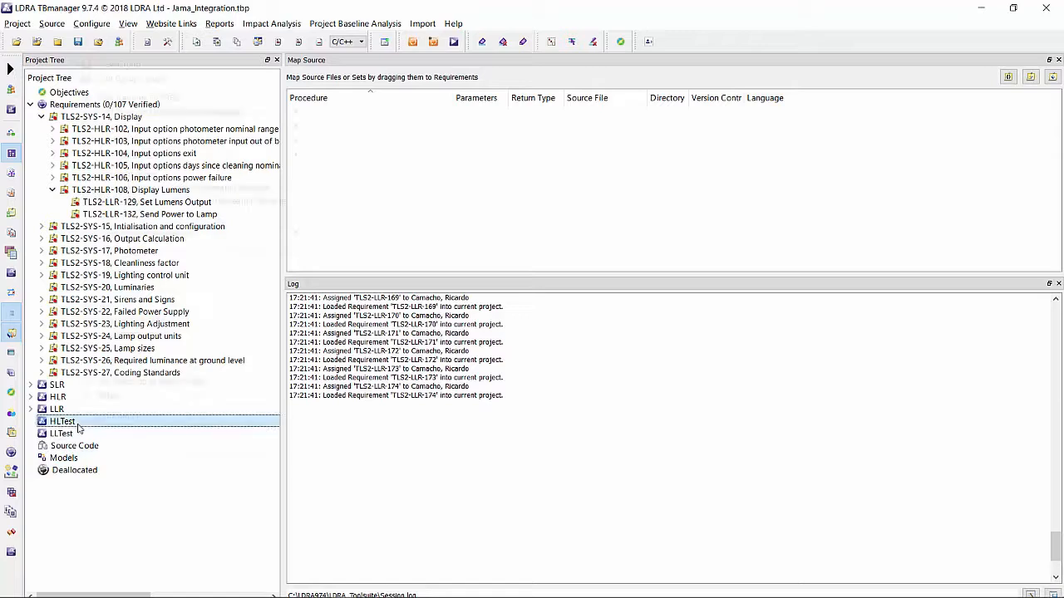
mouse_move(282, 147)
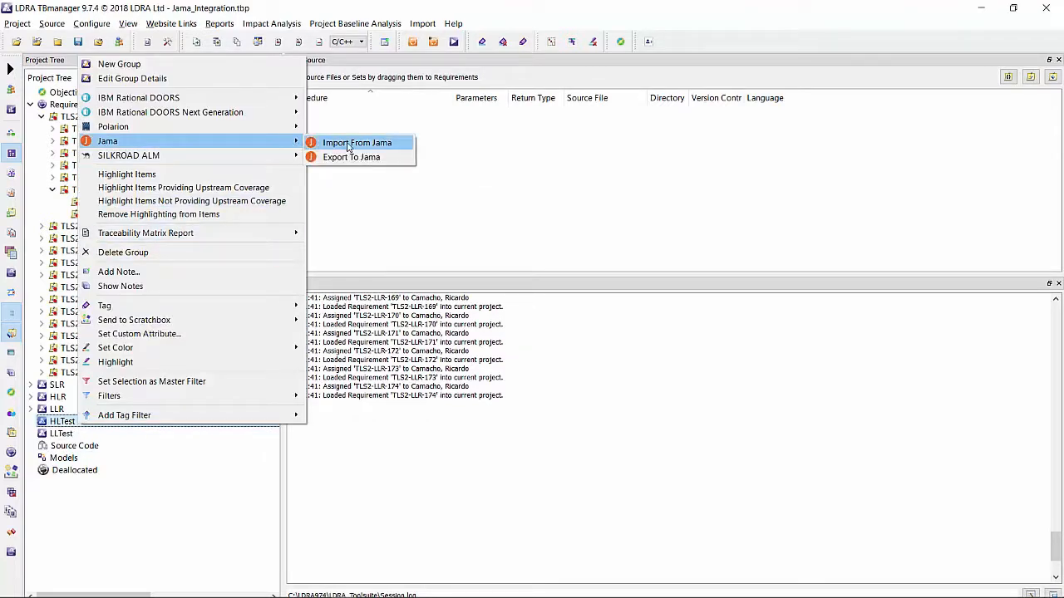
click(349, 147)
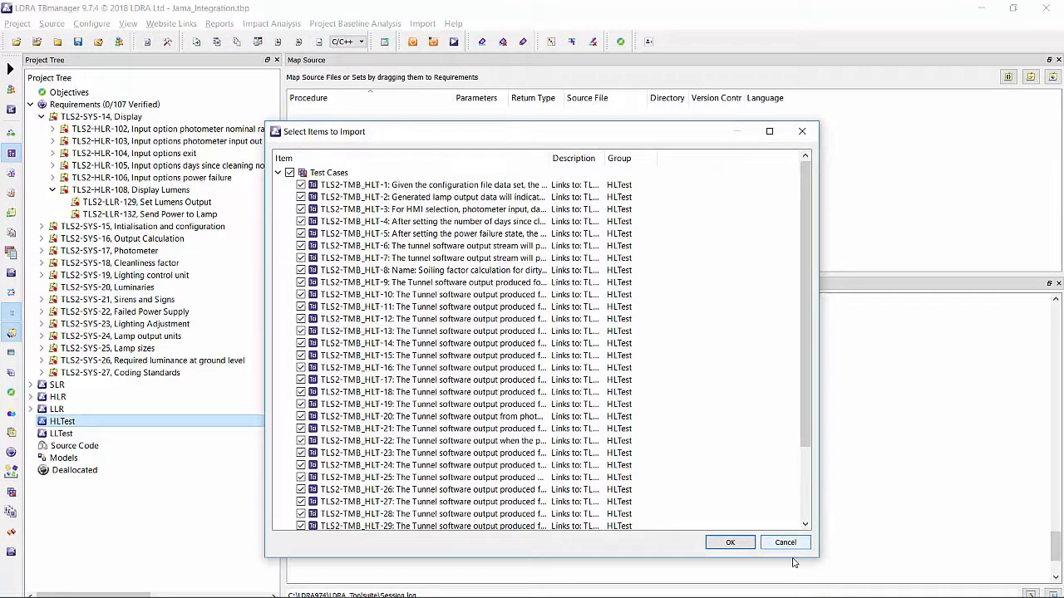
click(729, 542)
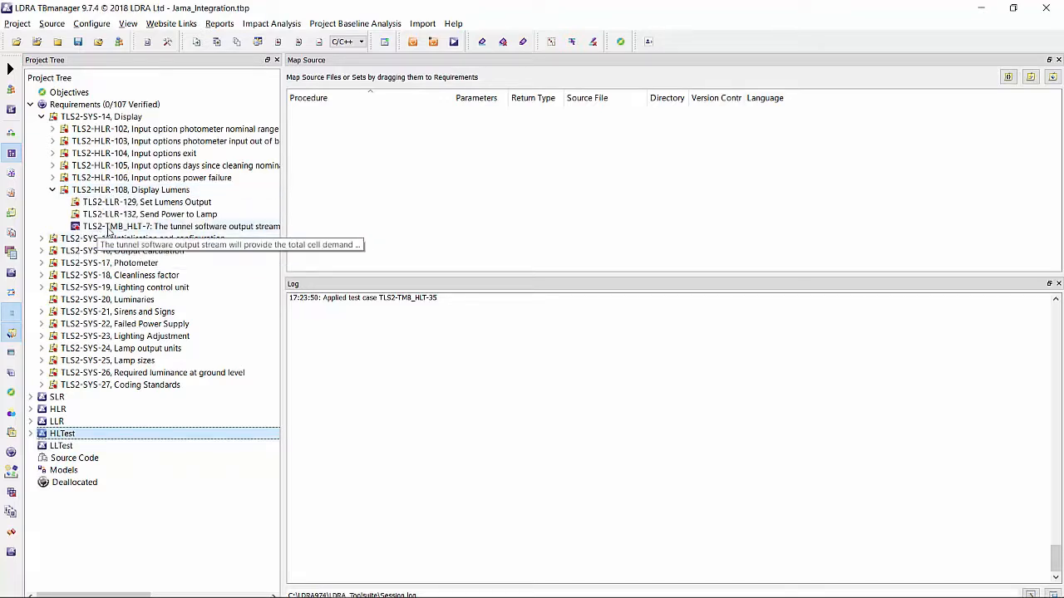
Import all the listed TLS2-TBM_LLT test cases from Jama into the LLTest group and show the test case nested under TLS2-LLR-129
right_click(68, 449)
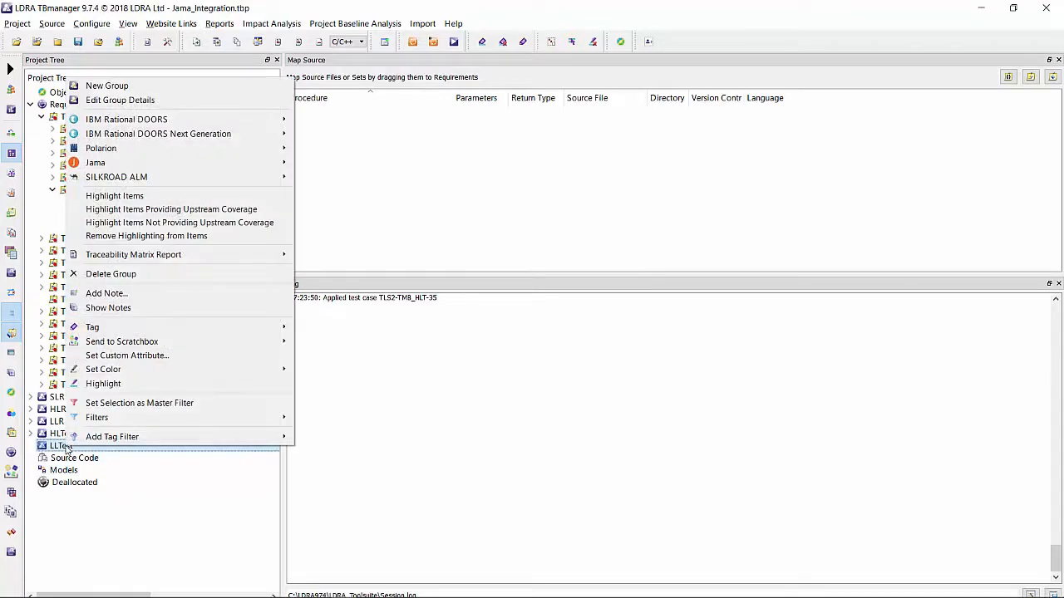
mouse_move(188, 162)
click(344, 164)
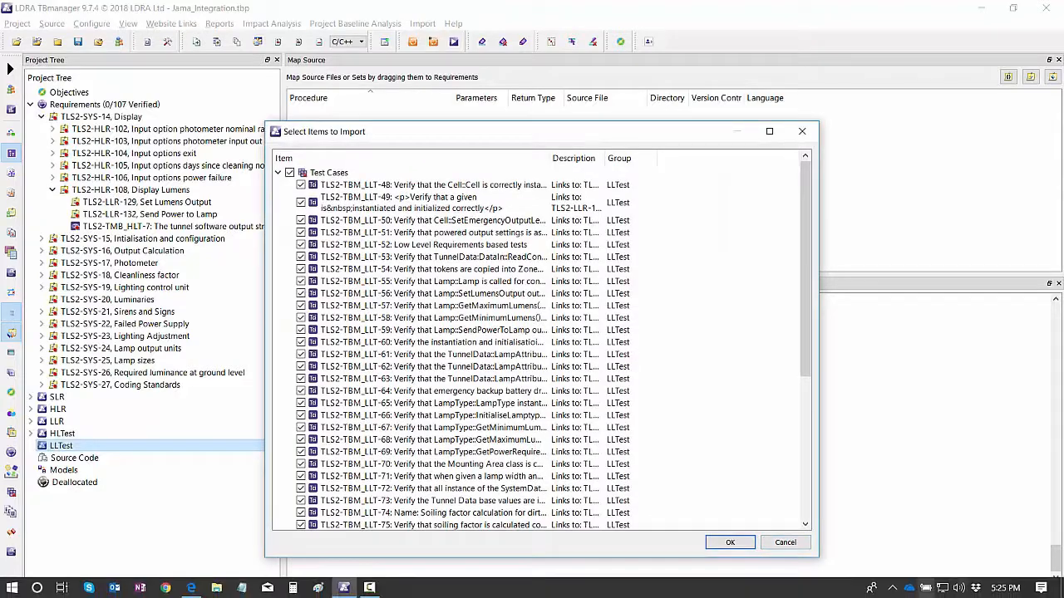
click(740, 545)
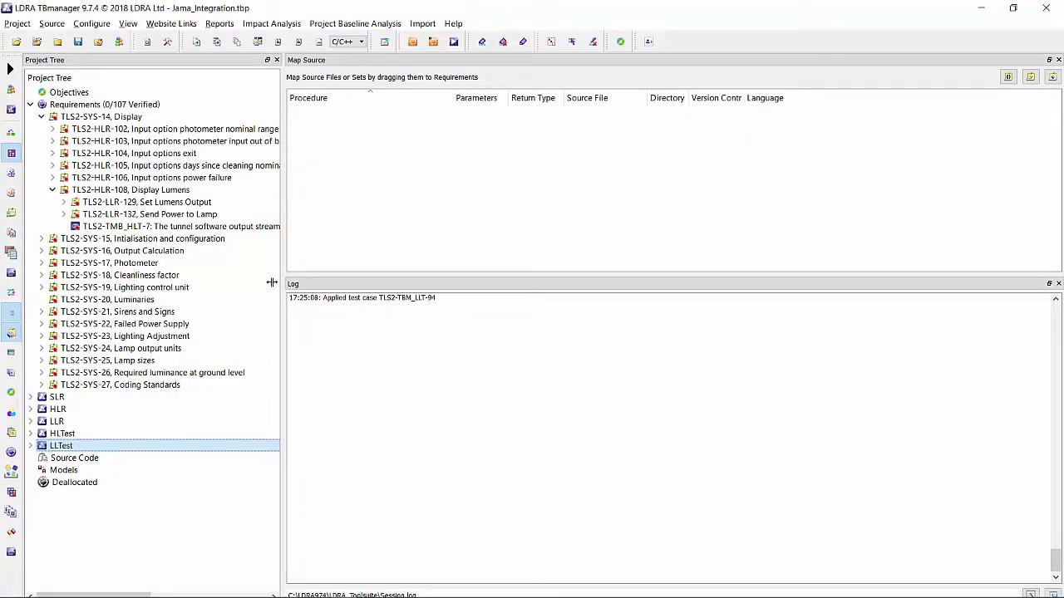
click(63, 202)
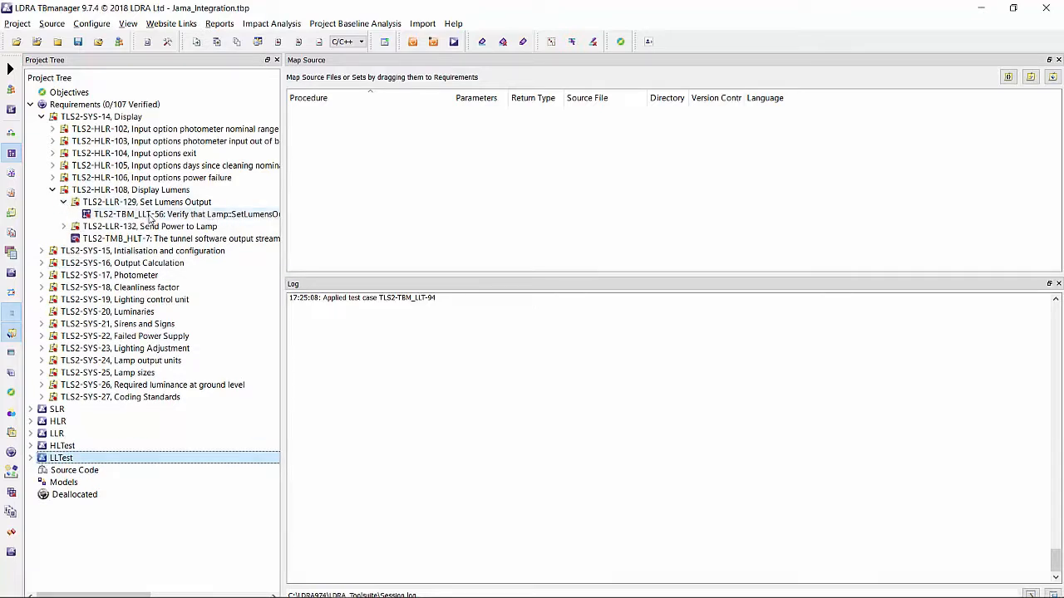
drag(282, 158, 358, 152)
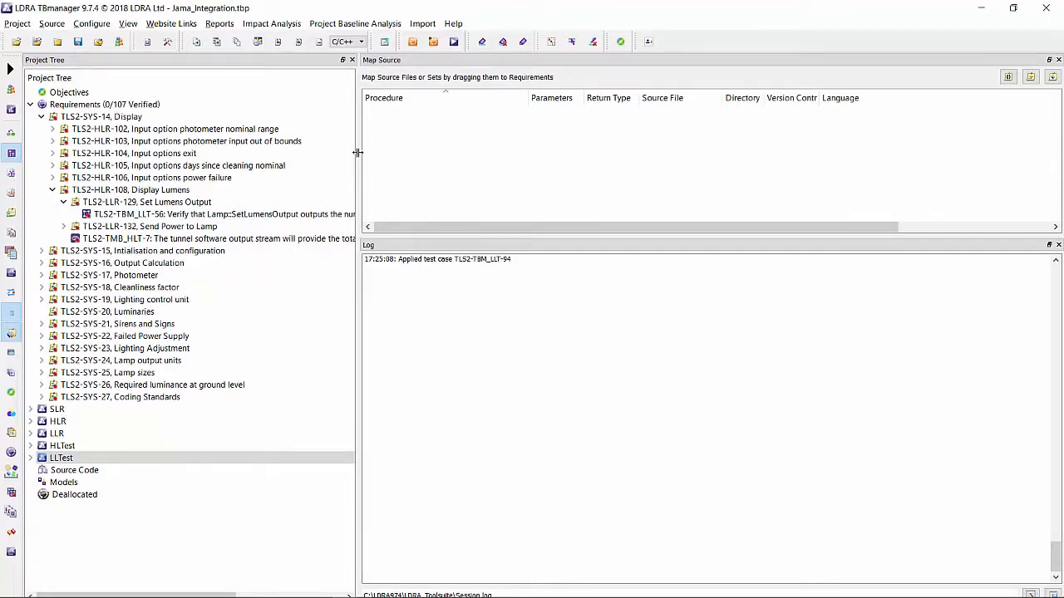
Add Lamp.cpp from the Source_Code folder to the project's source code
right_click(97, 470)
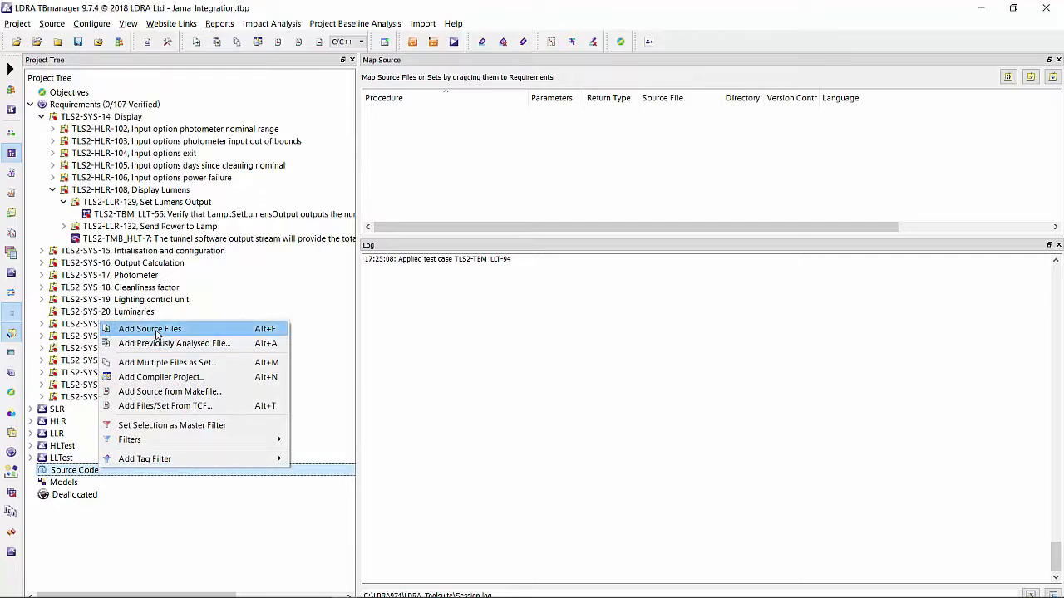
click(157, 333)
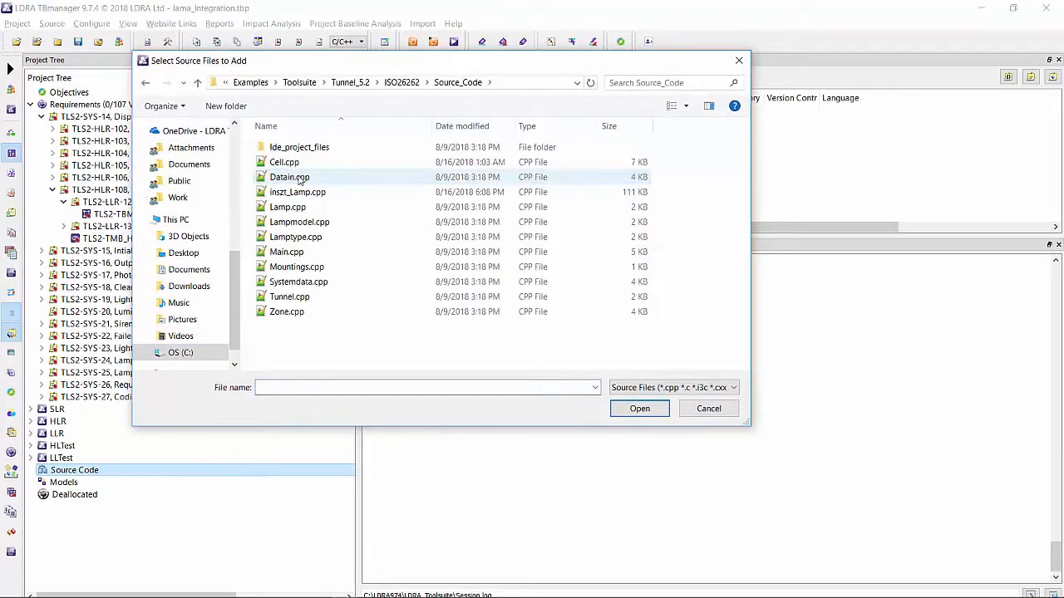
click(287, 208)
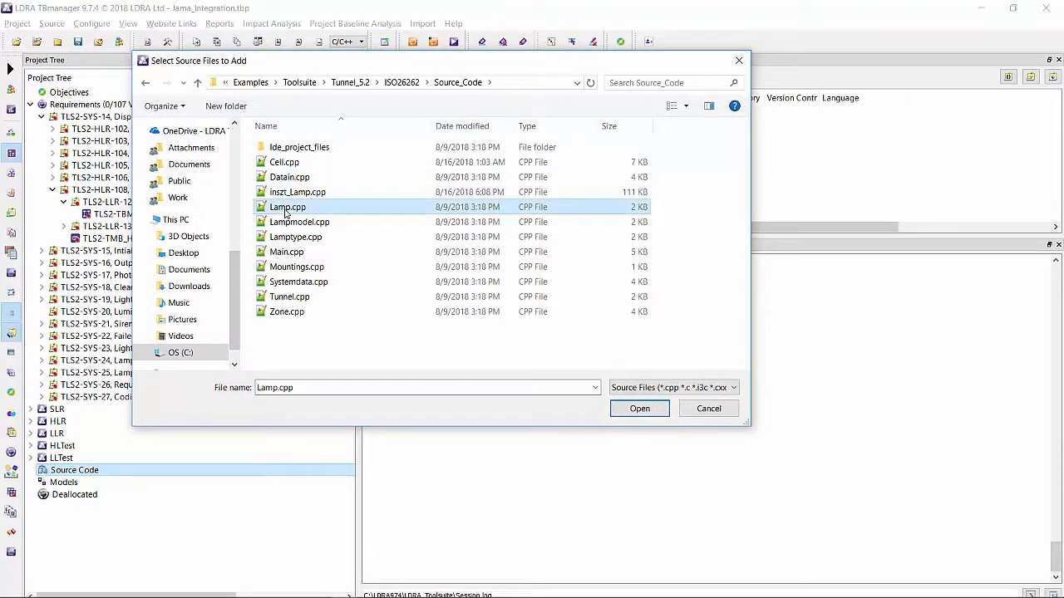
click(640, 408)
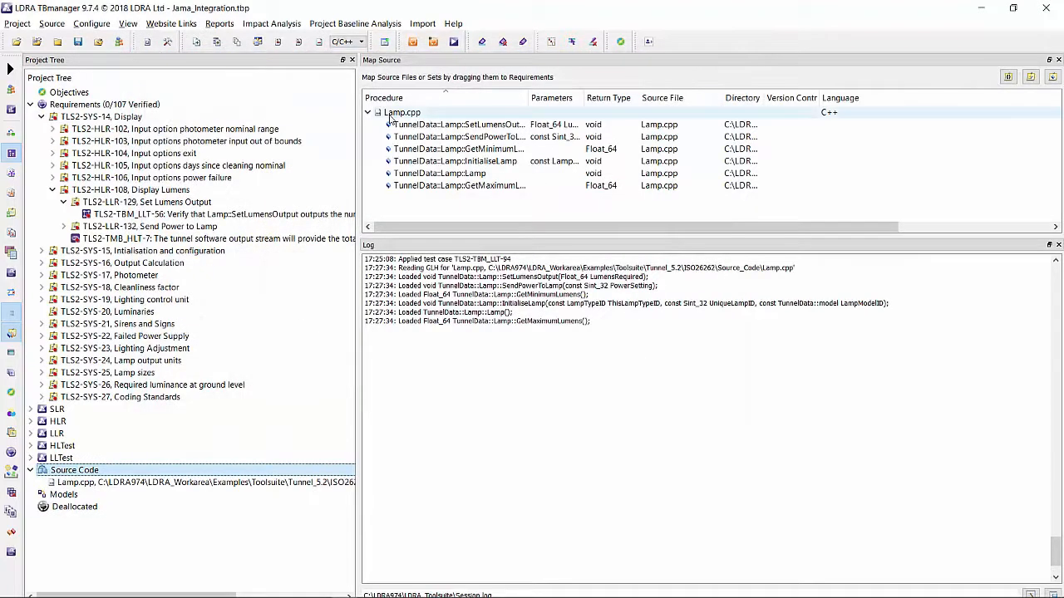
Map the source file Lamp.cpp to test case TLS2-TBM_LLT-56 and to requirement TLS2-LLR-129, Set Lumens Output
drag(388, 118, 244, 215)
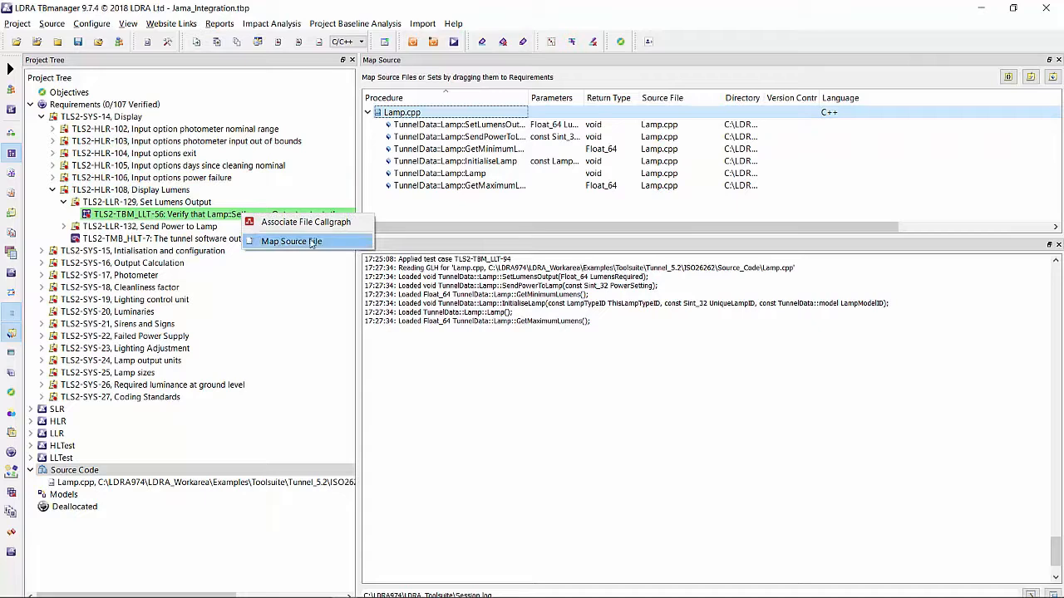
click(266, 240)
drag(388, 114, 280, 205)
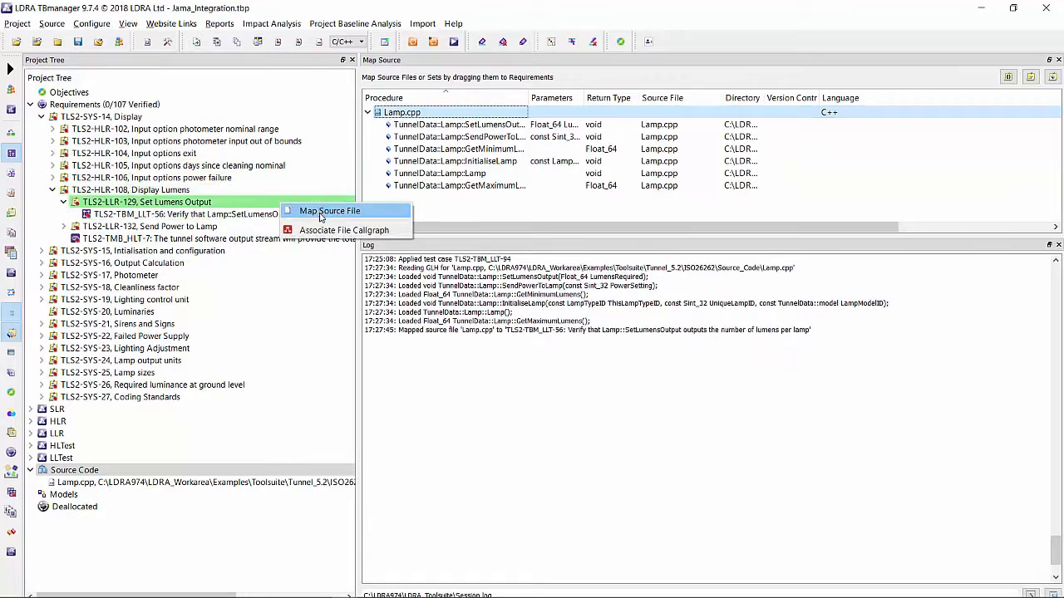
click(320, 213)
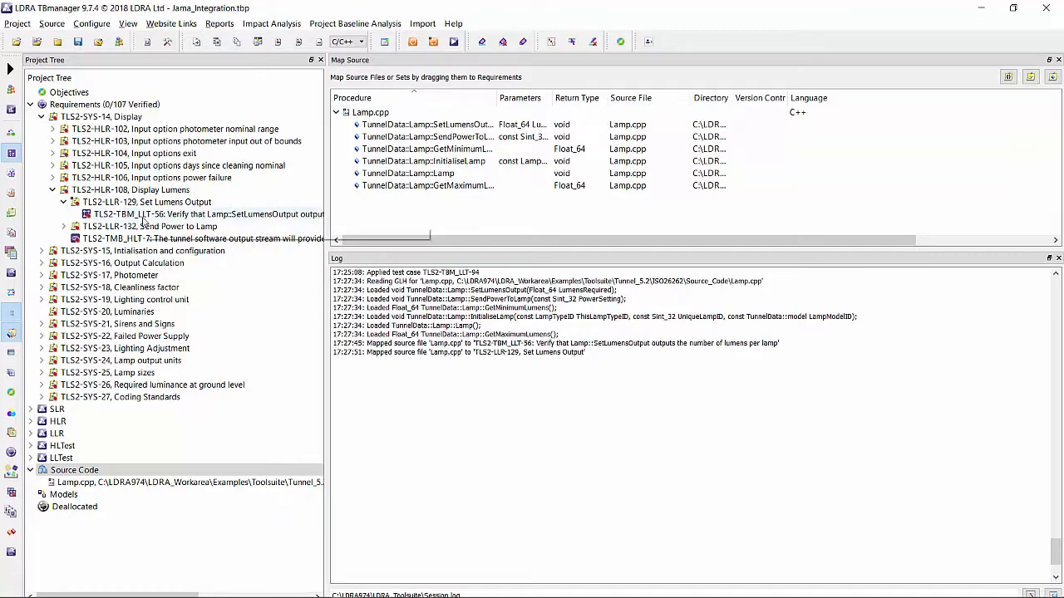
Create a test for TLS2-TBM_LLT-56, review the variables of test cases 8 and 11 in TBrun, and close TBrun
right_click(144, 220)
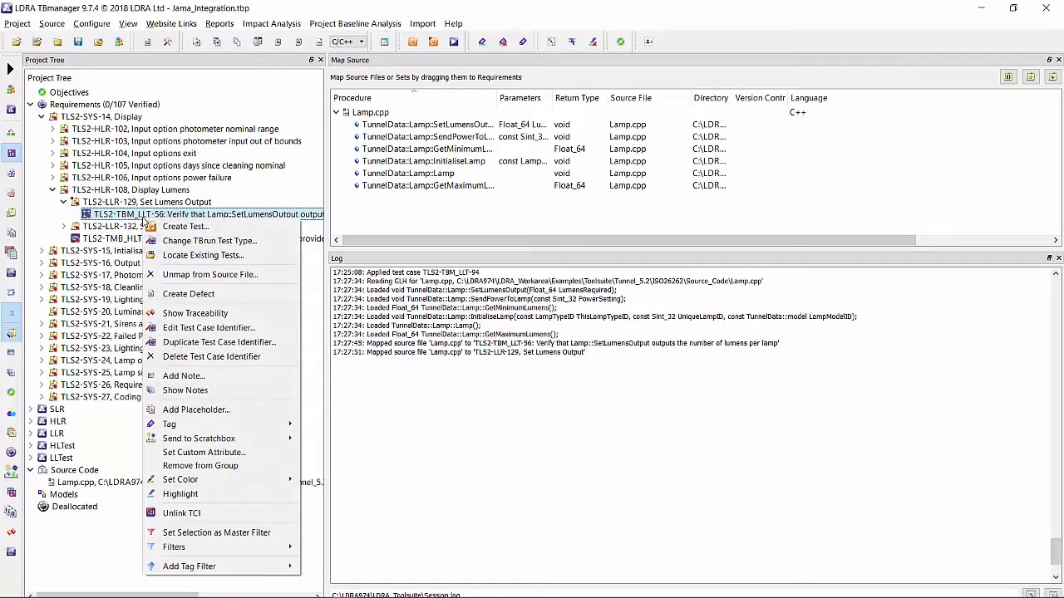
click(207, 229)
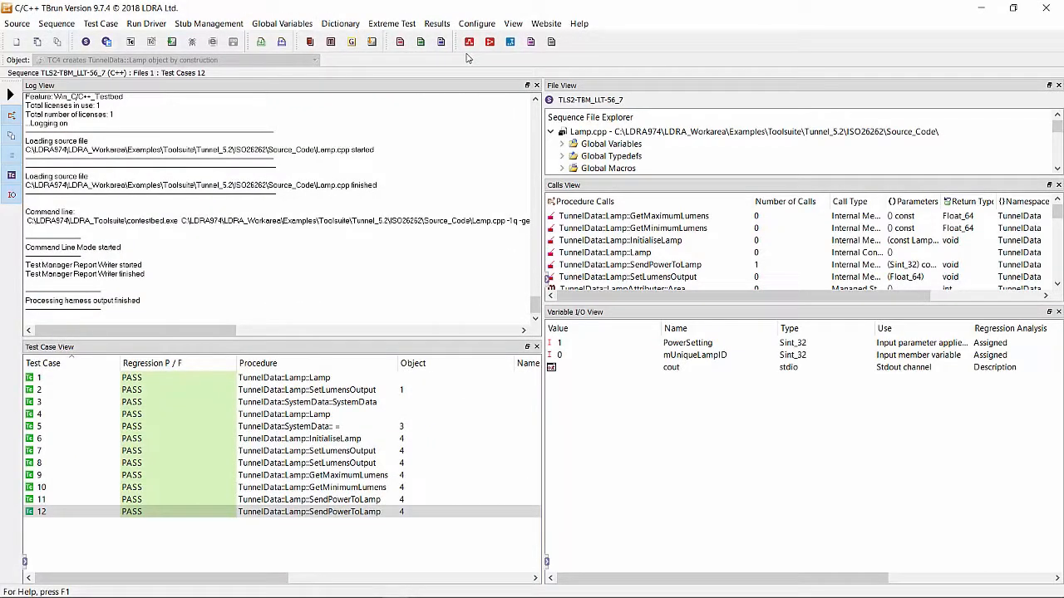
click(307, 463)
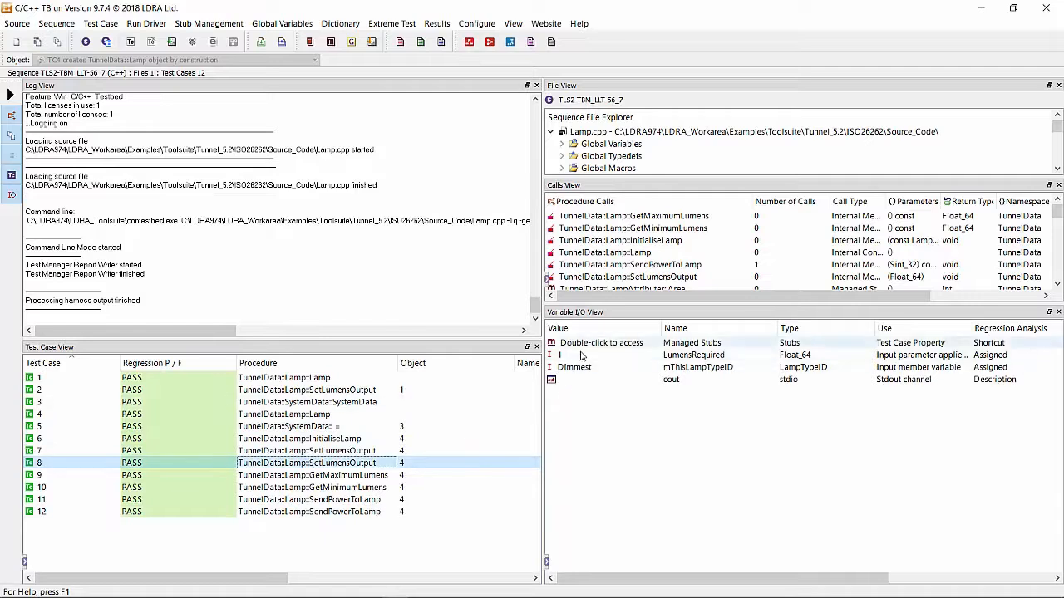
click(360, 502)
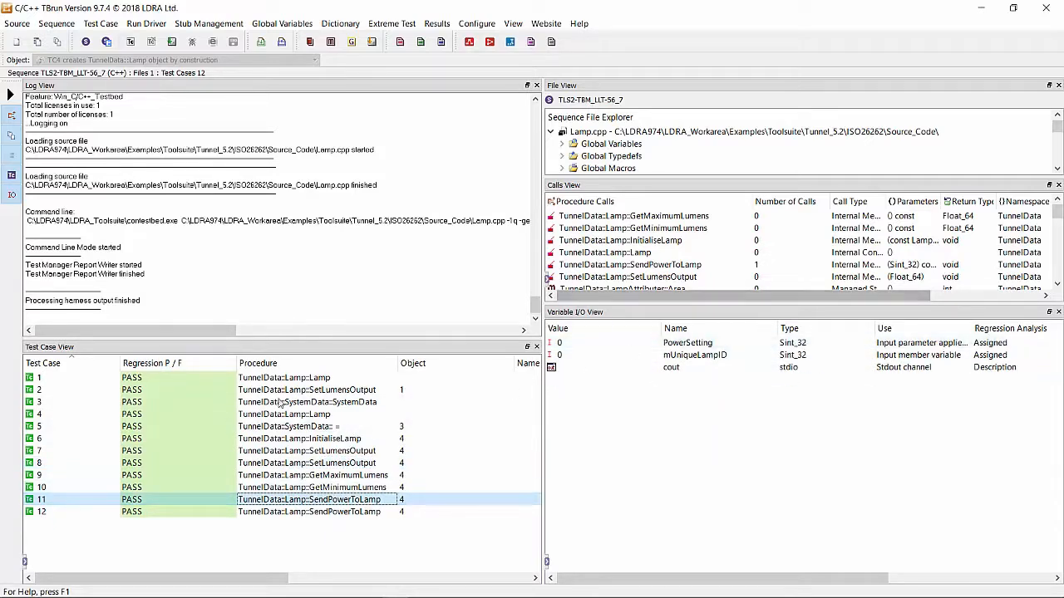
click(1045, 7)
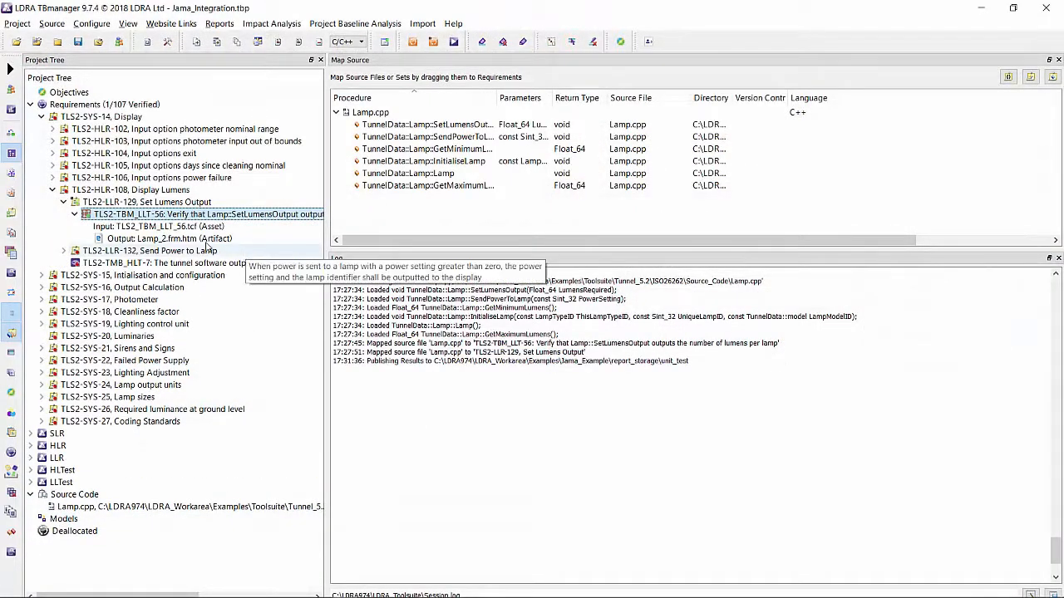
Open the Lamp_2.frm.htm output artifact of TLS2-TBM_LLT-56 and read through its regression report
click(125, 227)
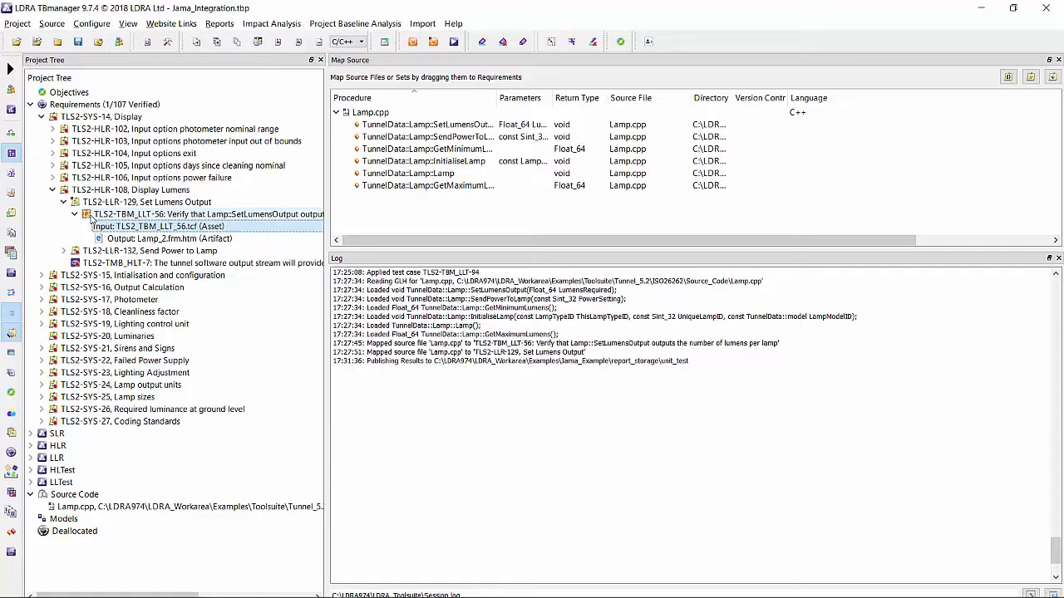
double_click(131, 240)
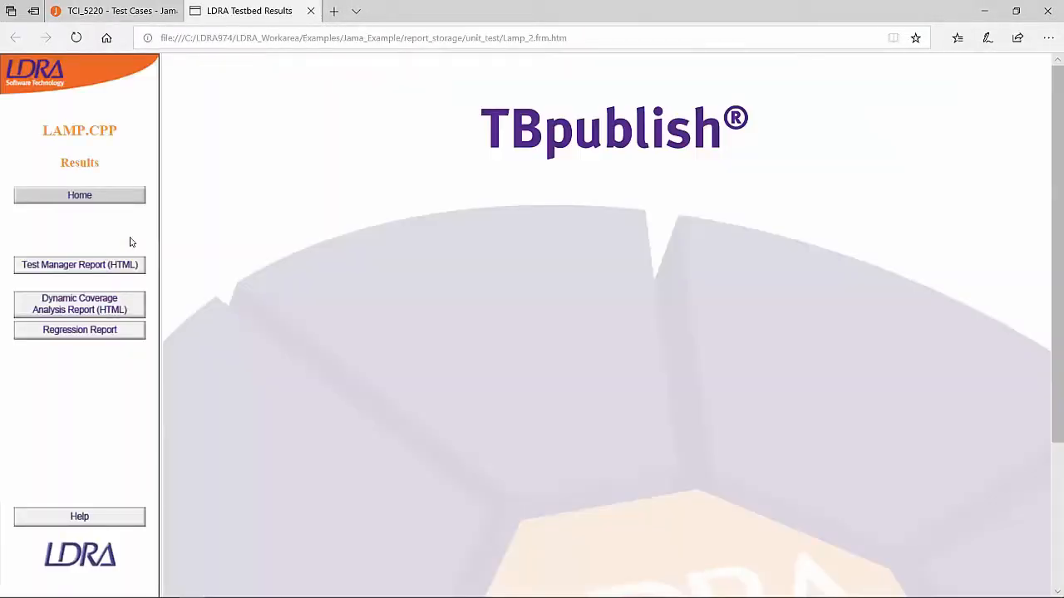
click(68, 331)
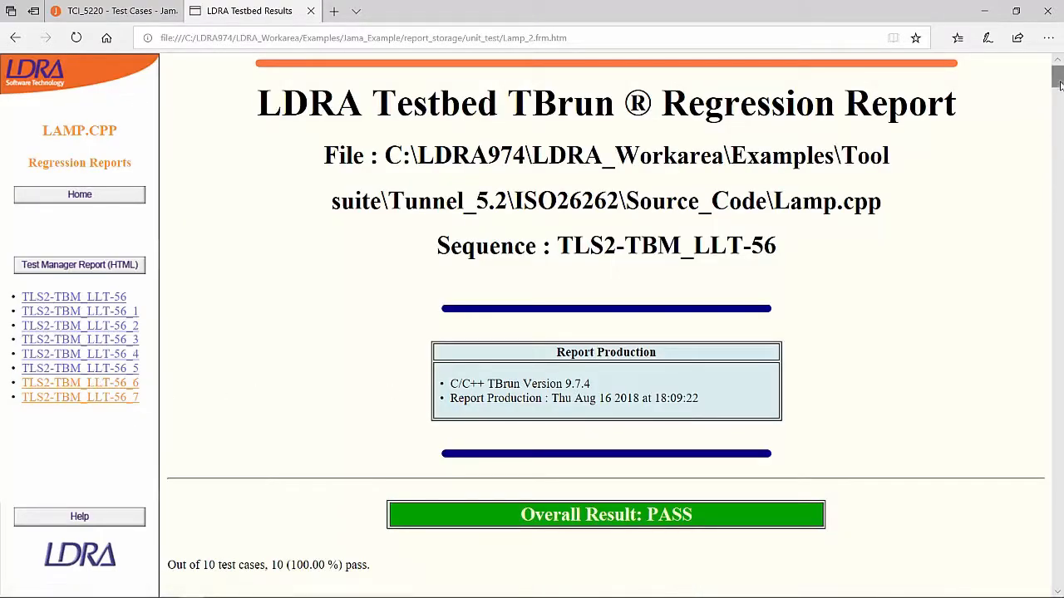
drag(1060, 86, 1060, 143)
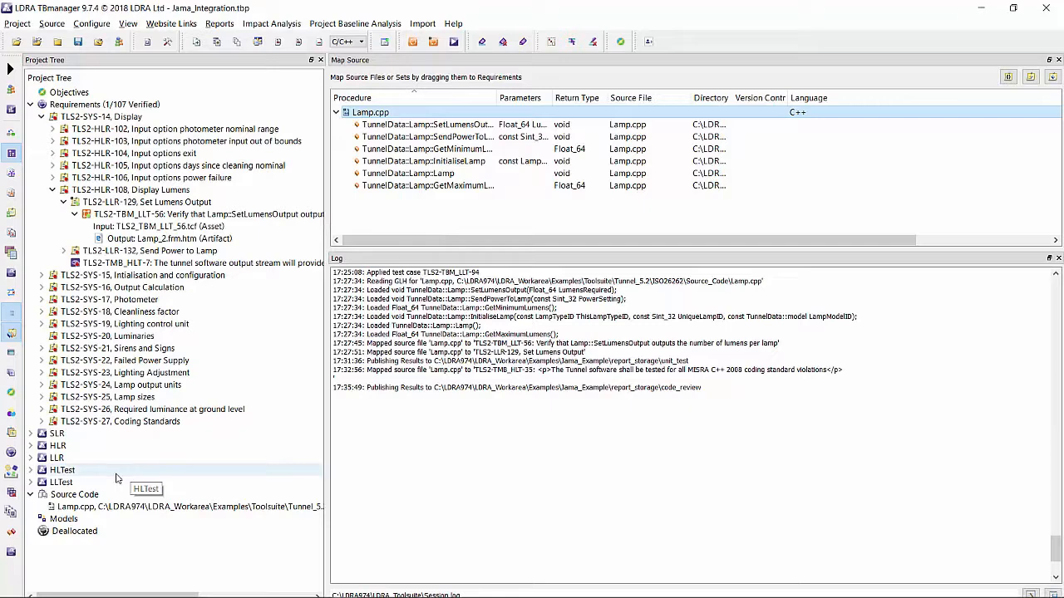
Set up a Jama export of the LLTest group with only test case TLS2-TBM_LLT-56 selected
right_click(73, 485)
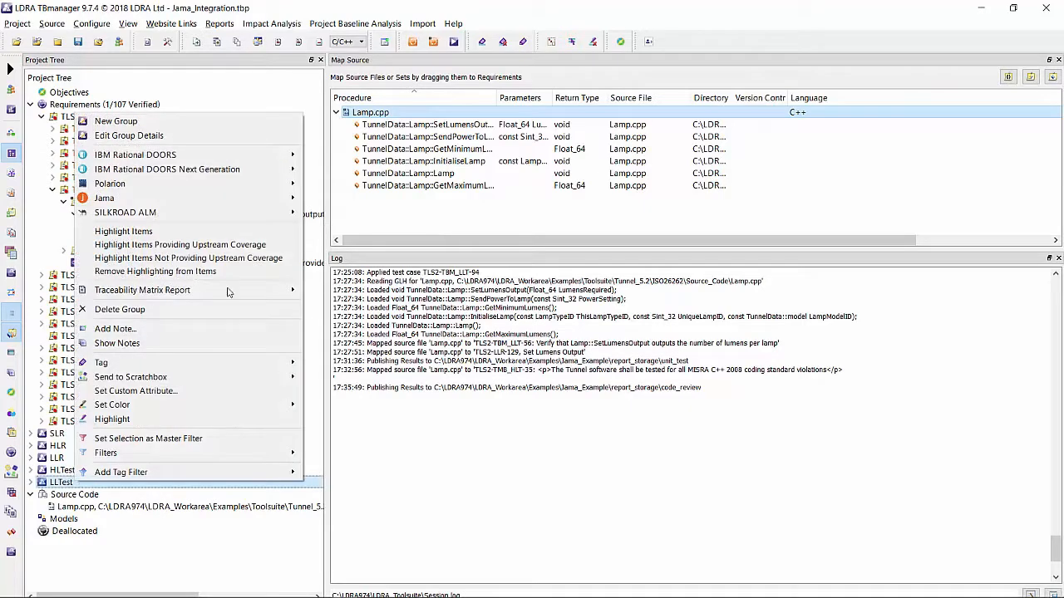
mouse_move(278, 203)
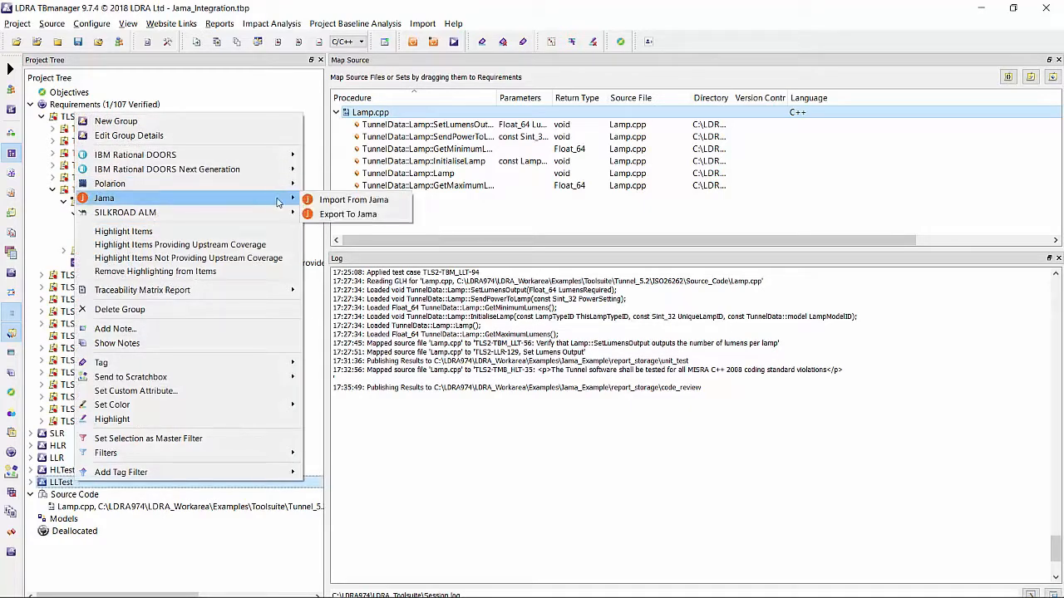
click(374, 216)
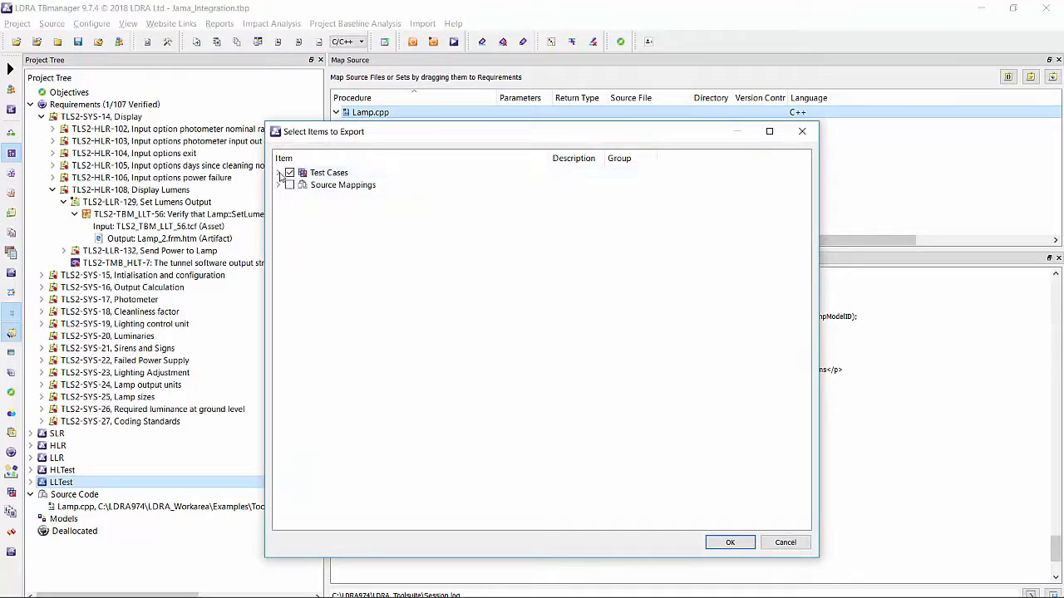
click(280, 173)
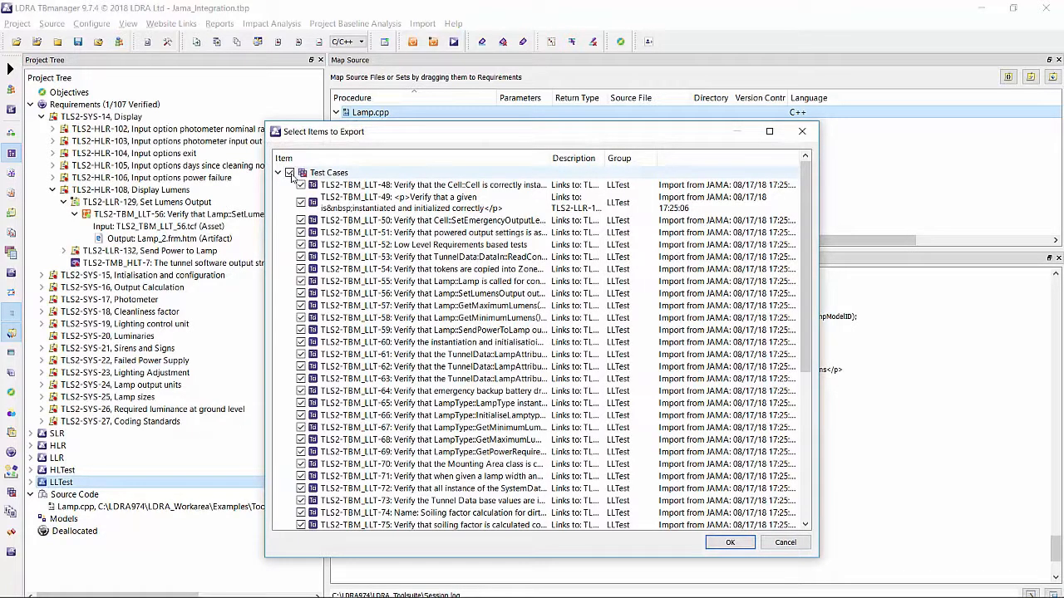
click(289, 173)
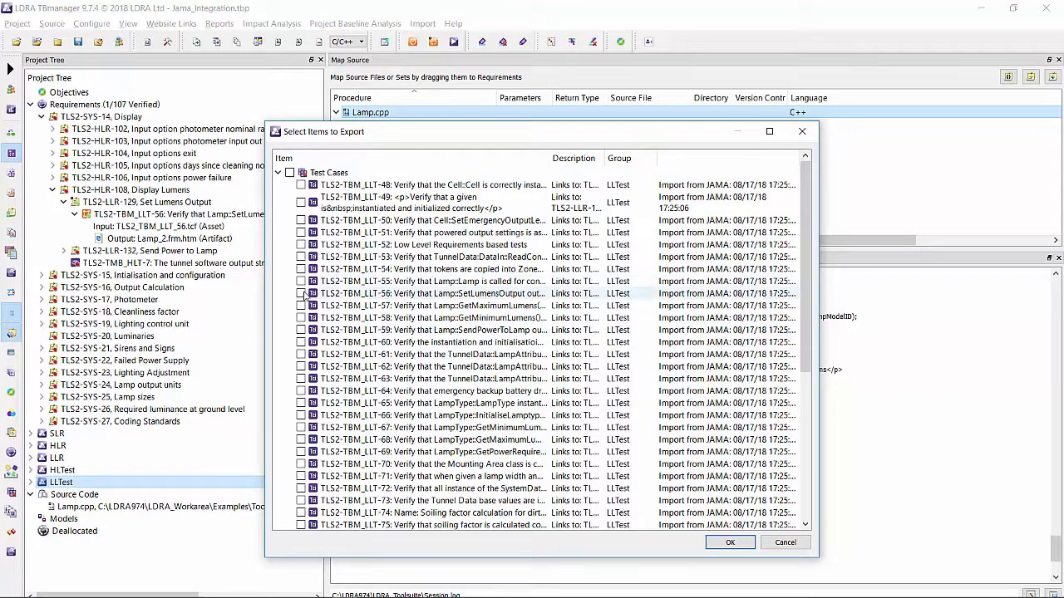
click(729, 541)
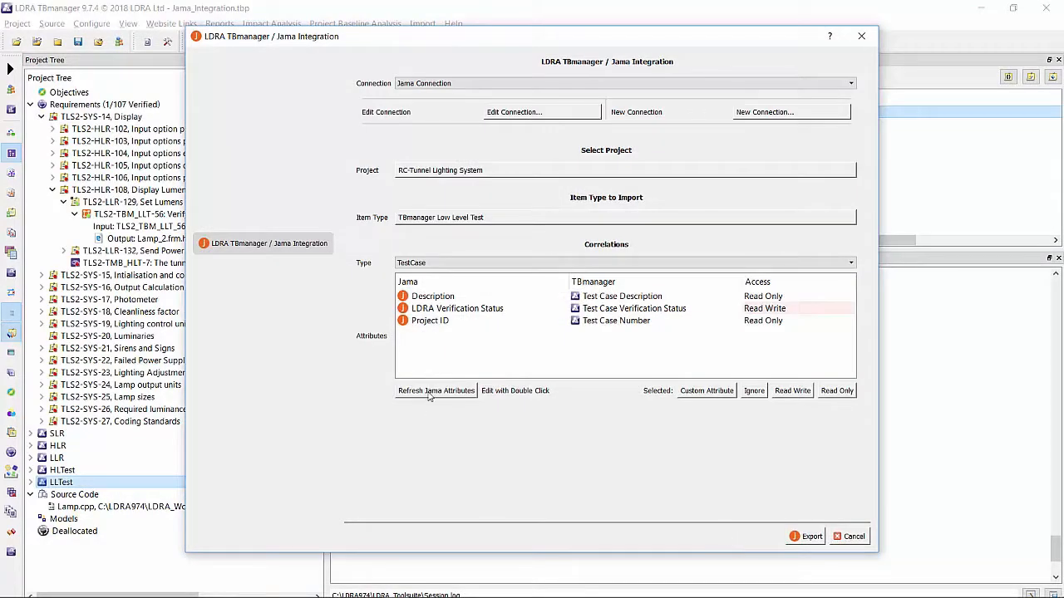
Refresh the Jama attributes for the TBmanager Low Level Test item type and run the export
click(430, 391)
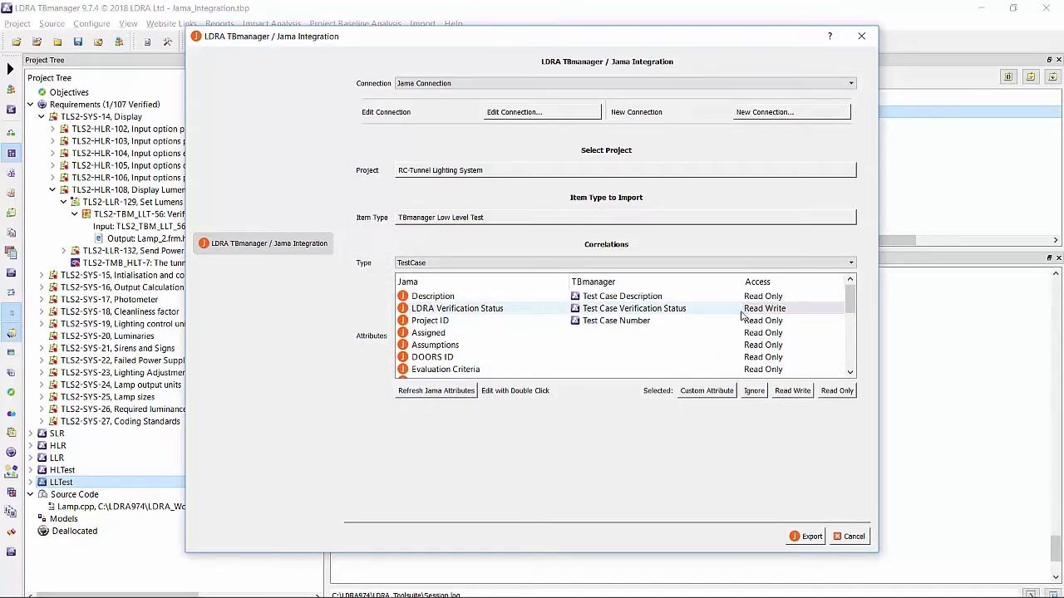
click(808, 537)
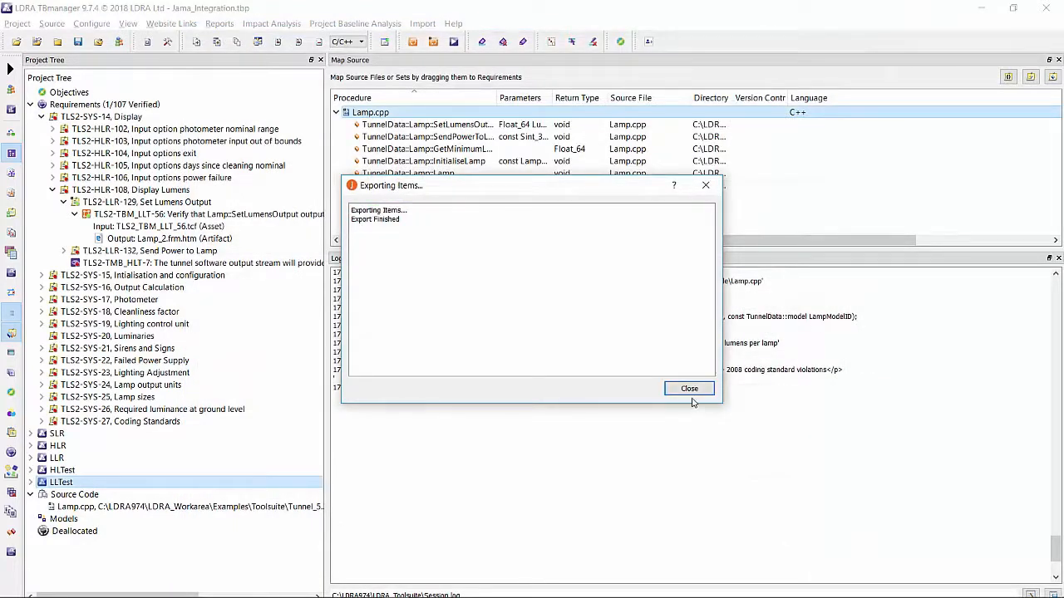
click(689, 390)
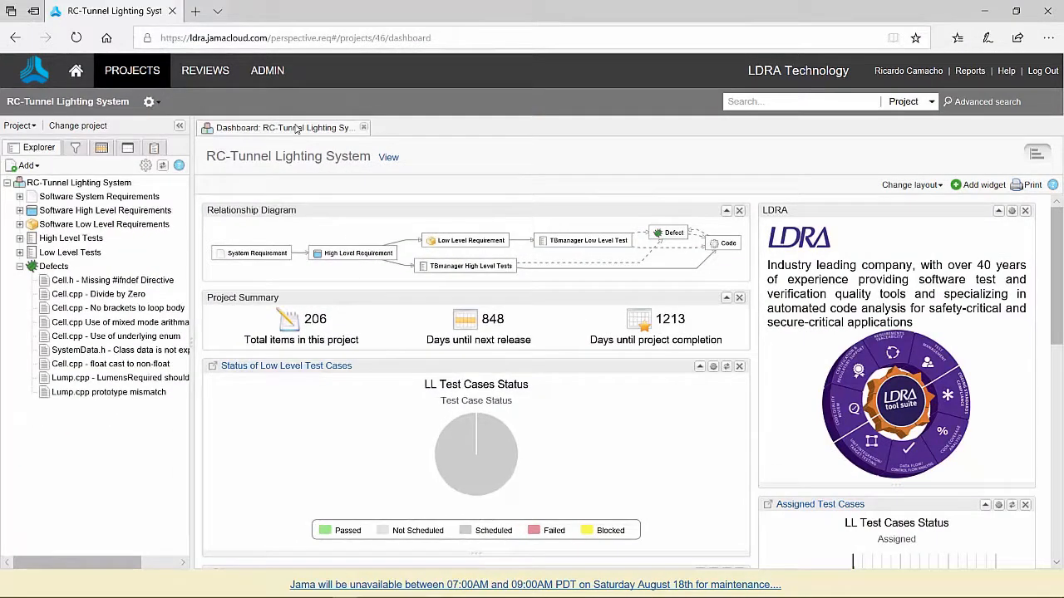
Open test case TCI_5220 from the dashboard's Low Level Test Case Verification Status list and review its LDRA verification status and test case status
scroll(555, 273, down, 4)
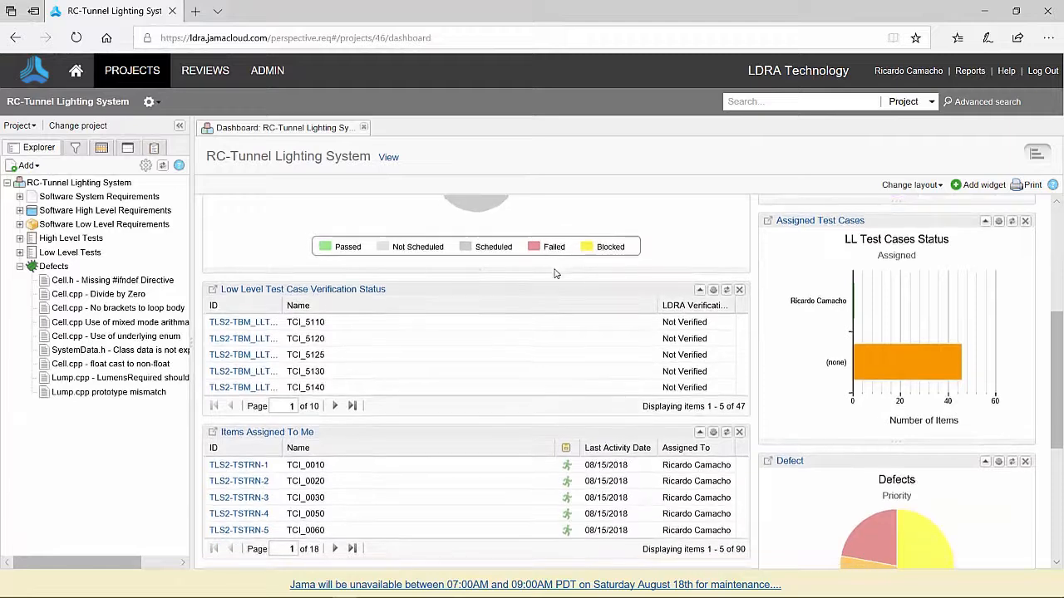
scroll(555, 273, down, 1)
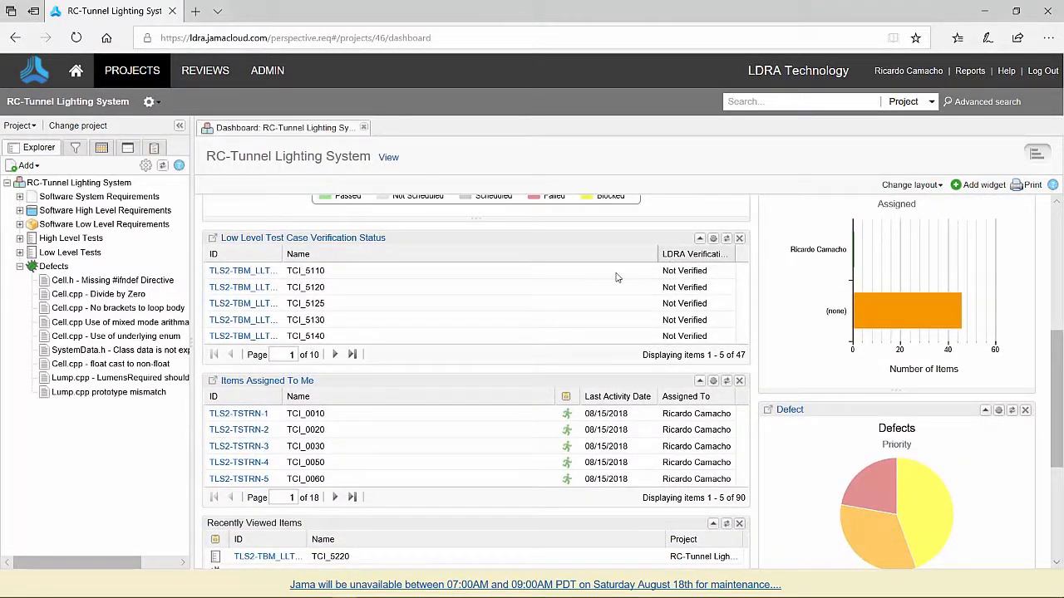
click(335, 356)
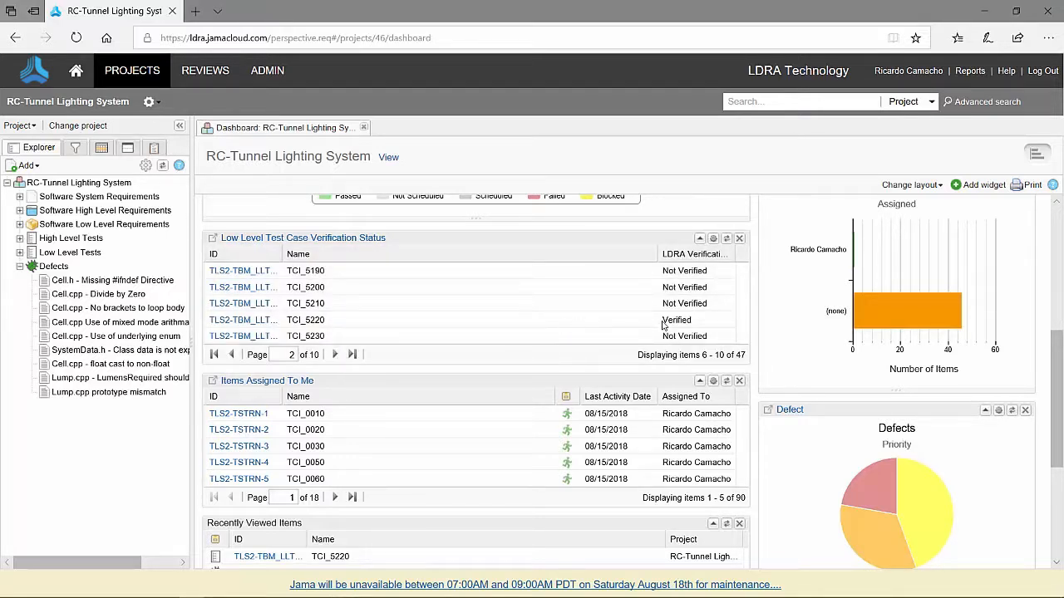
click(246, 326)
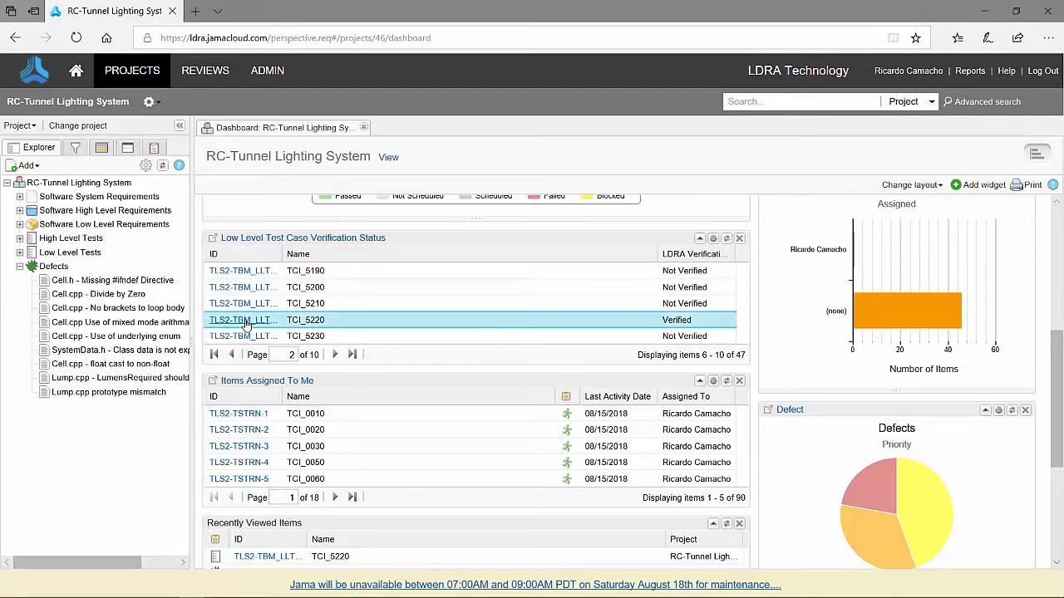
scroll(246, 326, down, 5)
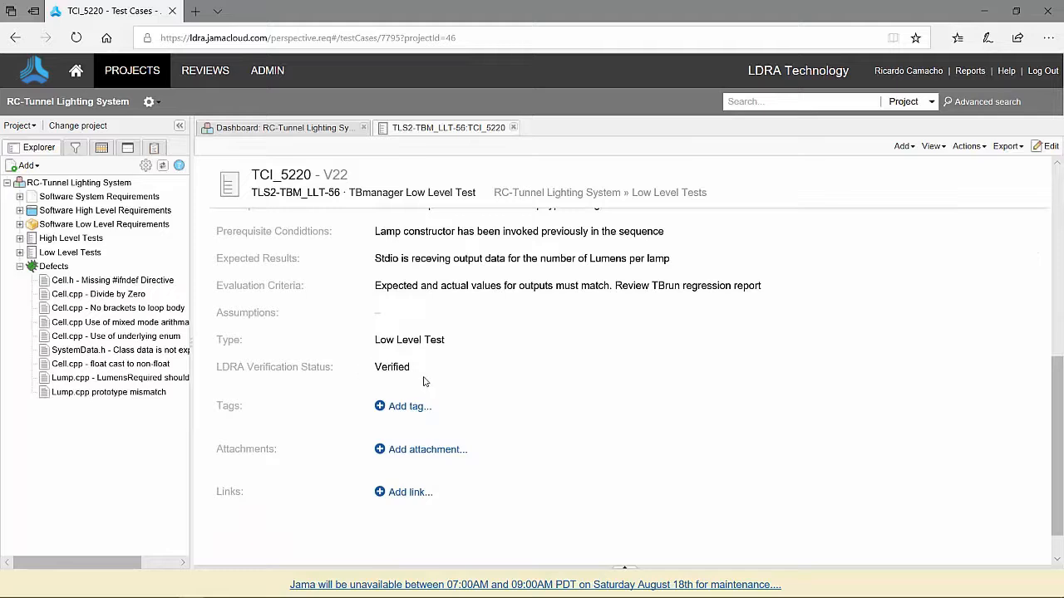
scroll(424, 381, down, 1)
scroll(424, 380, up, 3)
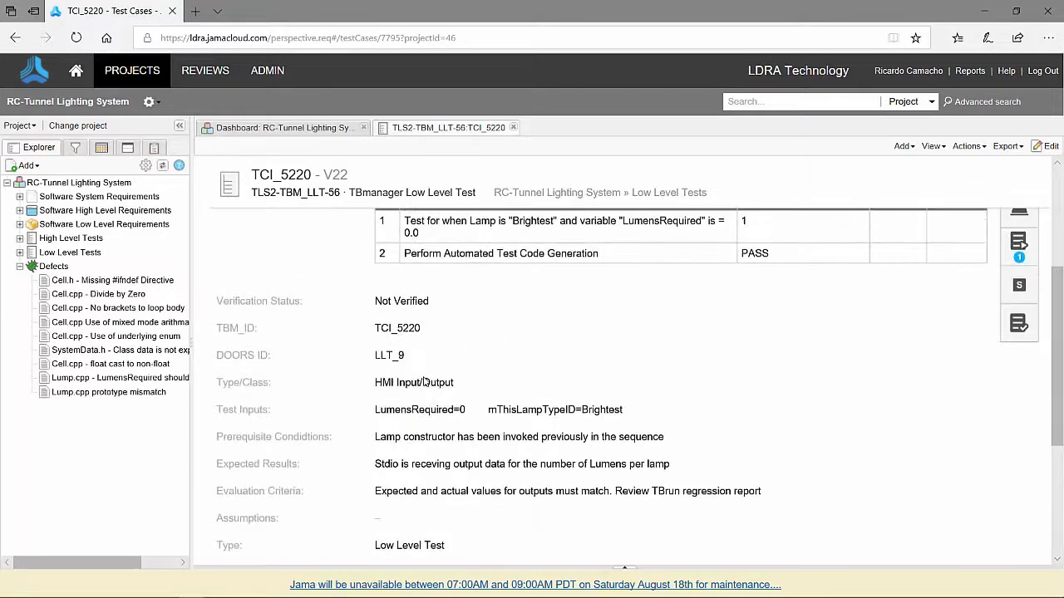
scroll(839, 341, up, 1)
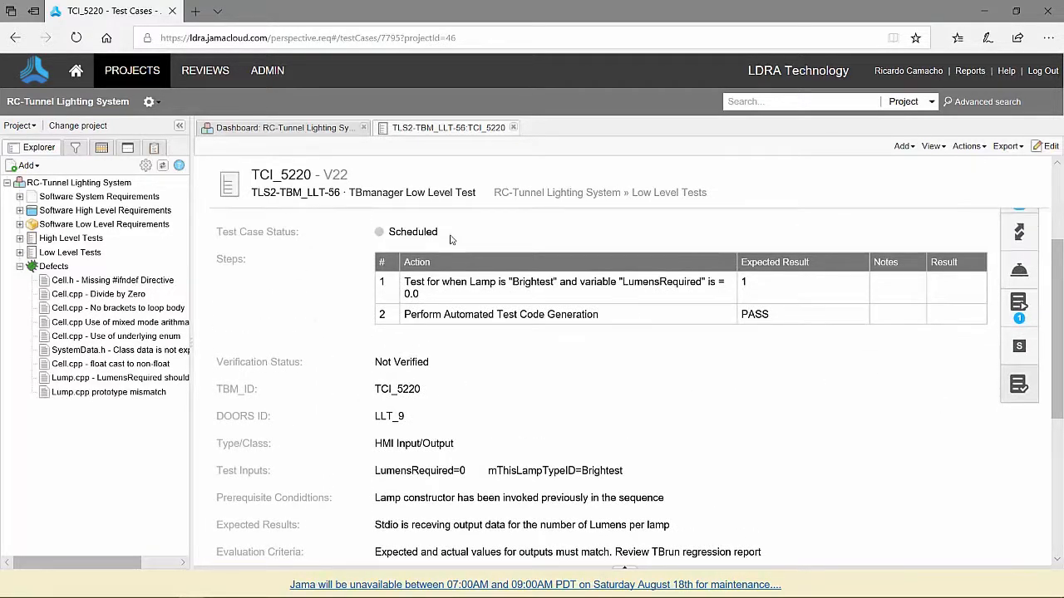
Batch update the status of TCI_5220's test run TLS2-TSTRN-82 to Passed and hide the test run list
click(1019, 304)
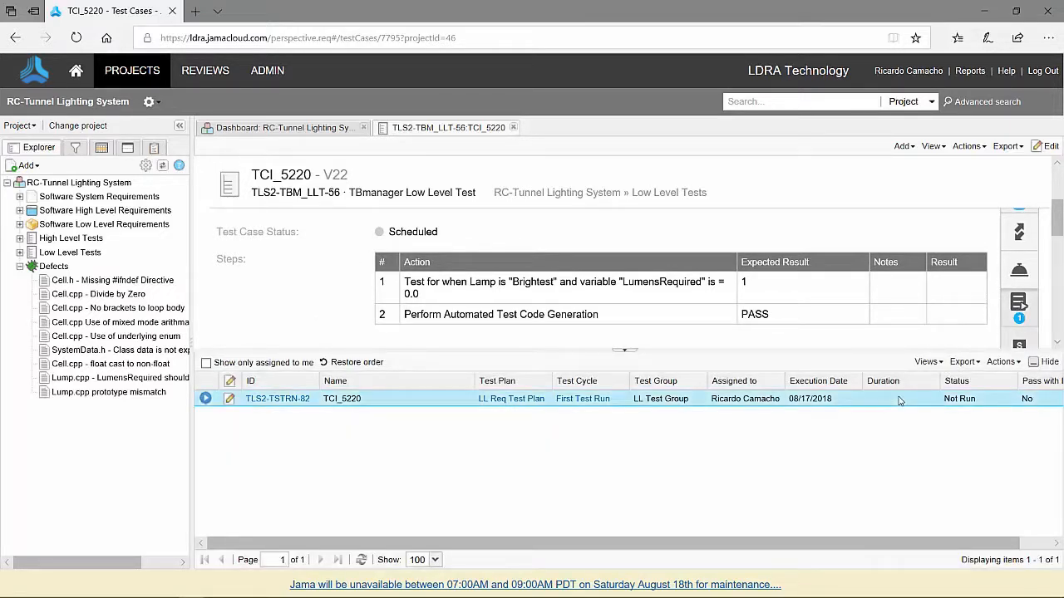
click(1001, 361)
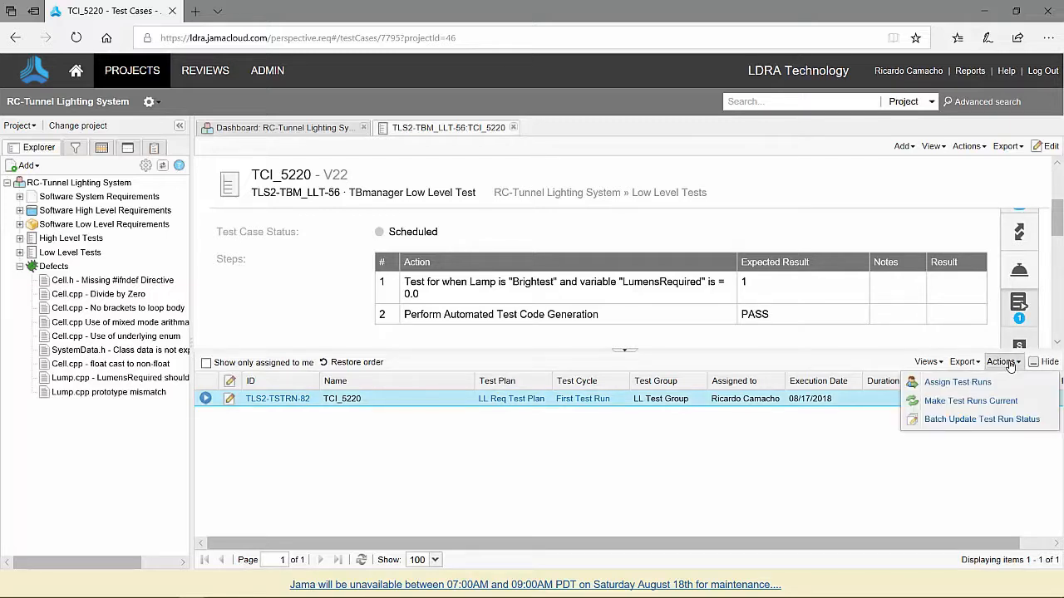
click(955, 424)
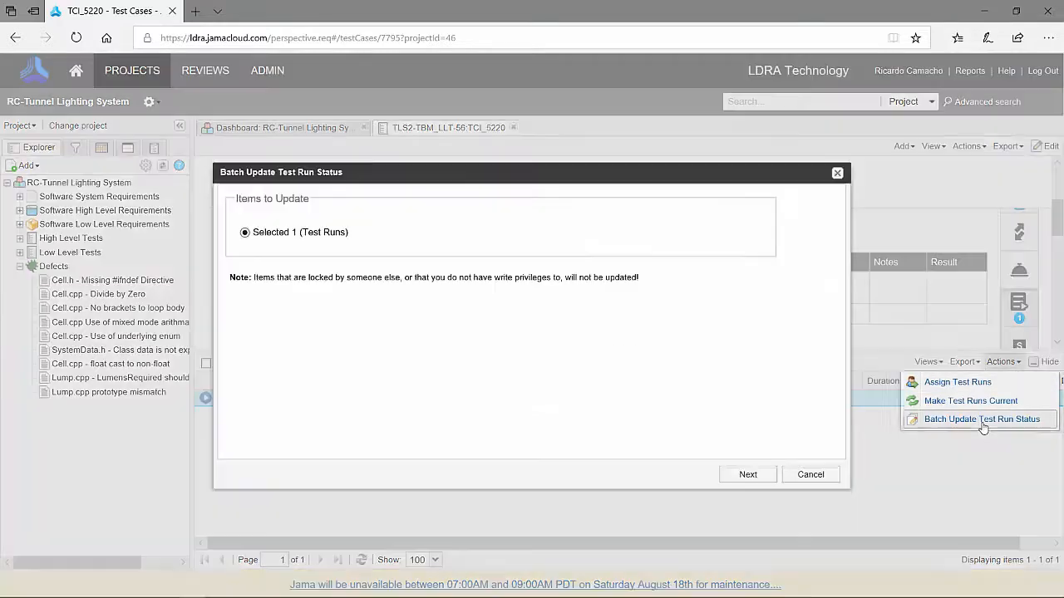
click(748, 474)
click(487, 220)
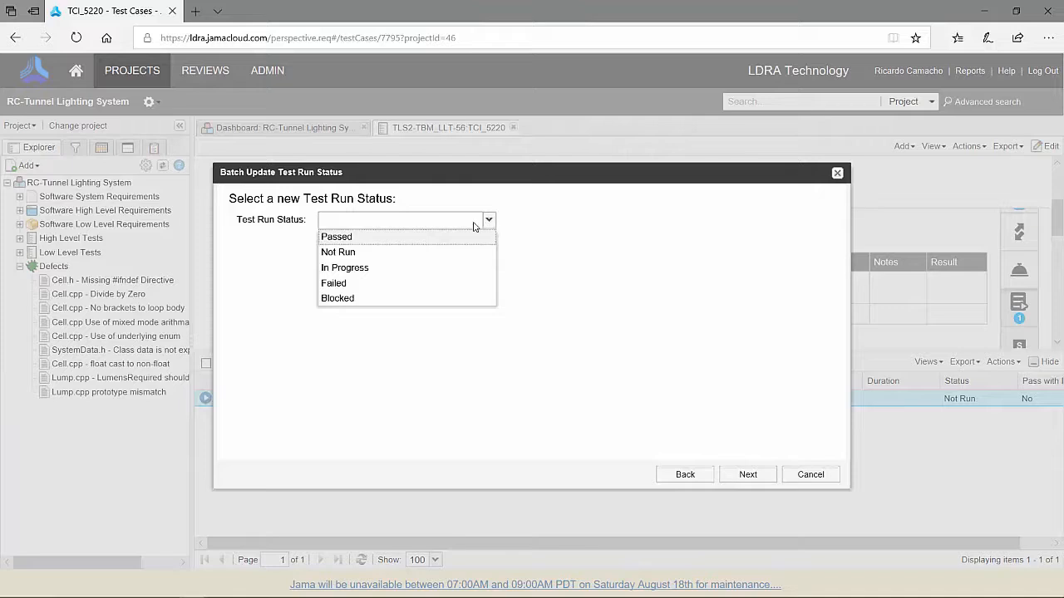
click(353, 234)
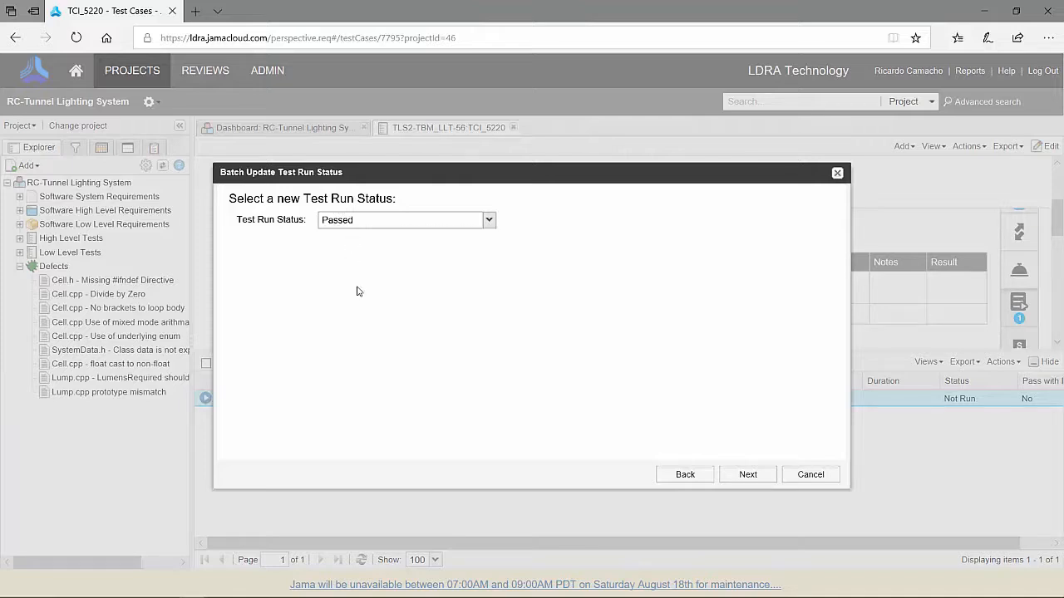
click(750, 477)
click(749, 476)
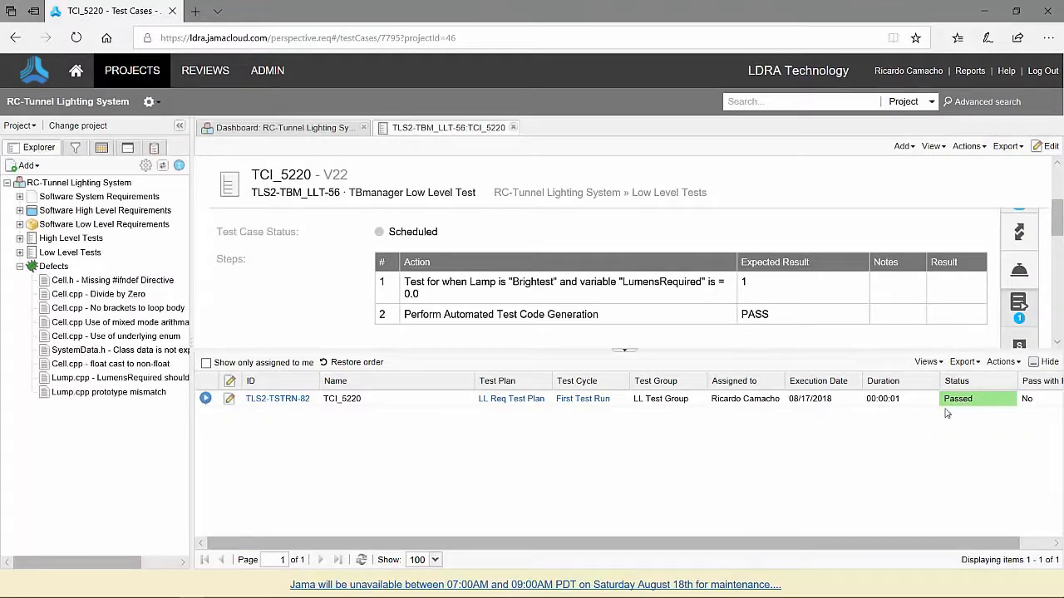
click(1035, 366)
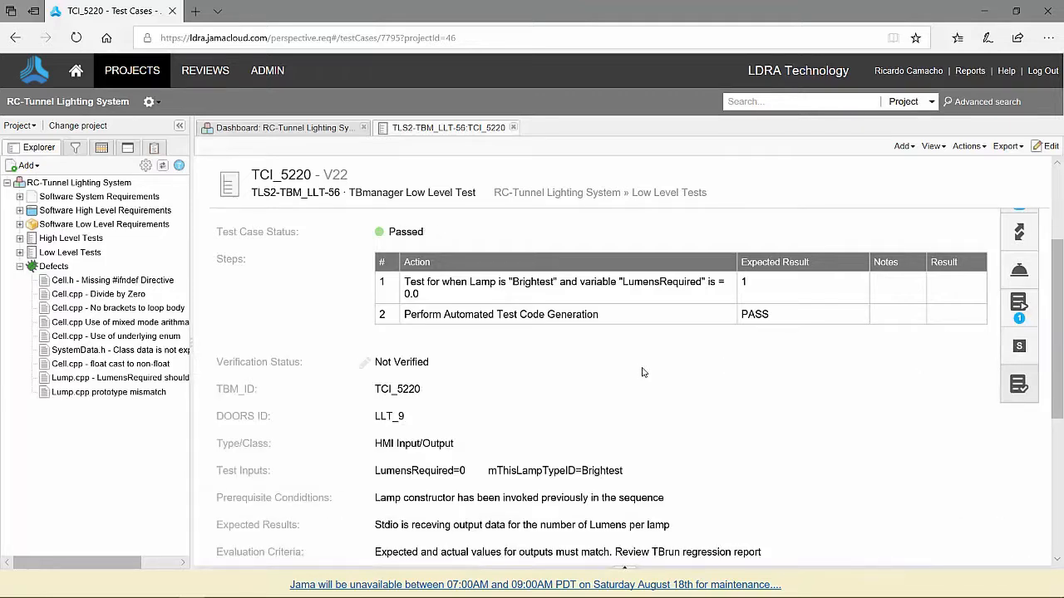
Return to the project dashboard, refresh the Status of Low Level Test Cases chart and inspect its Passed slice
click(326, 129)
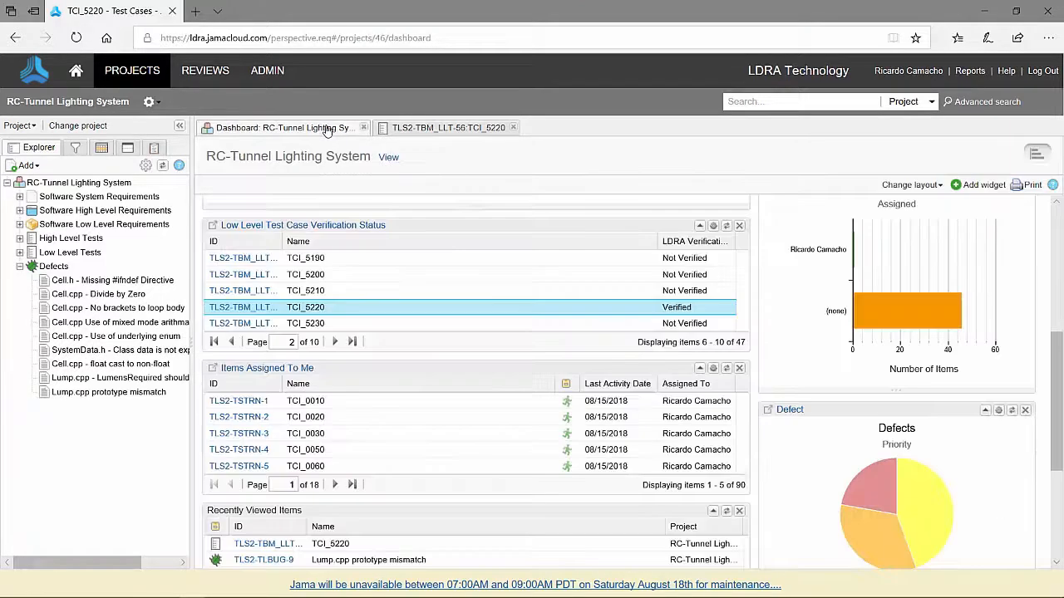
scroll(490, 266, up, 4)
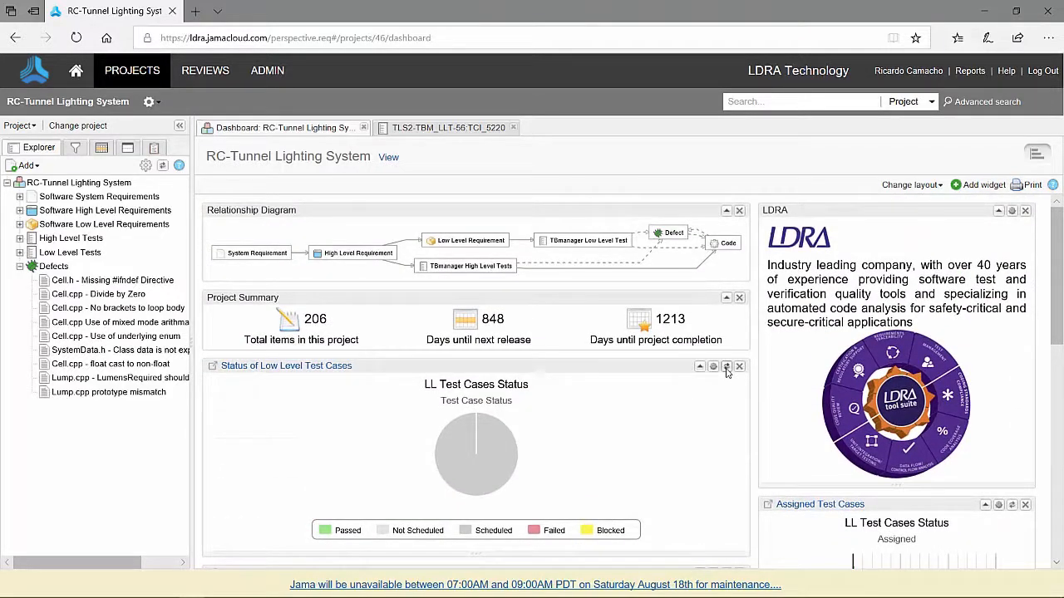
click(726, 367)
mouse_move(480, 425)
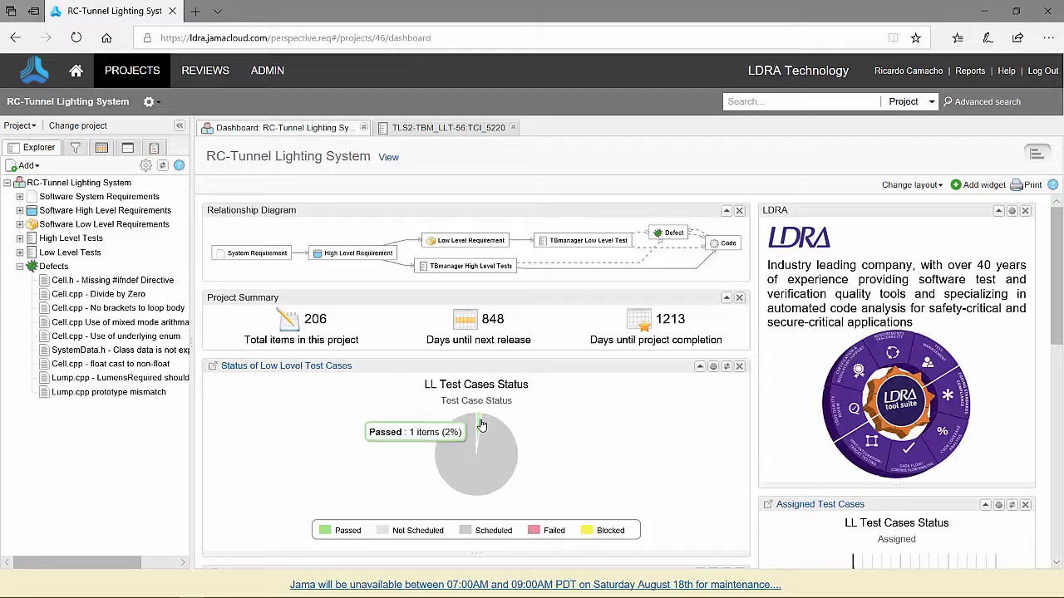